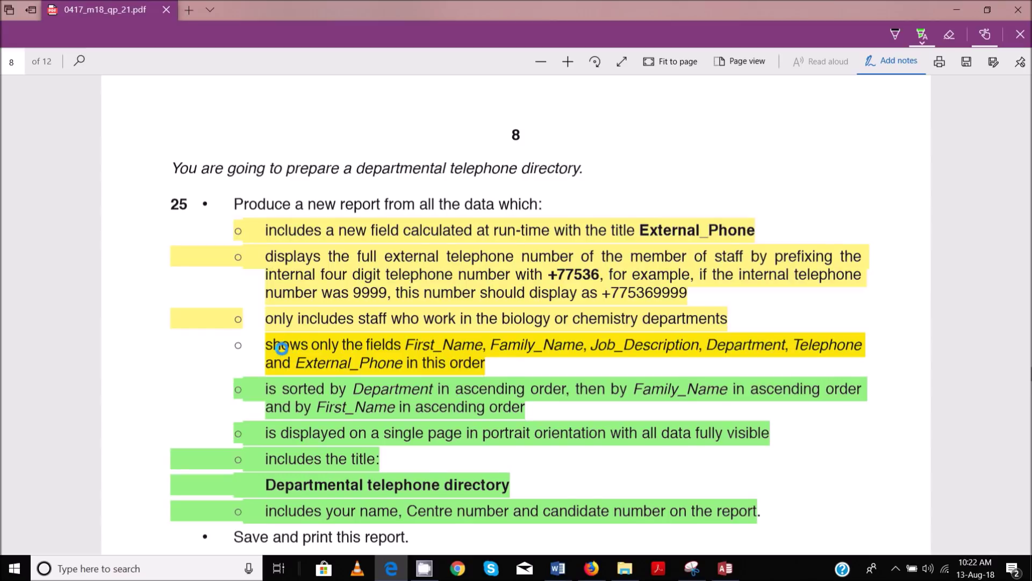
# Step: Highlight the 'shows only the fields … in this order' requirement in pink
pyautogui.moveTo(274, 344)
pyautogui.mouseDown()
pyautogui.moveTo(350, 361)
pyautogui.moveTo(479, 364)
pyautogui.moveTo(410, 362)
pyautogui.mouseUp()
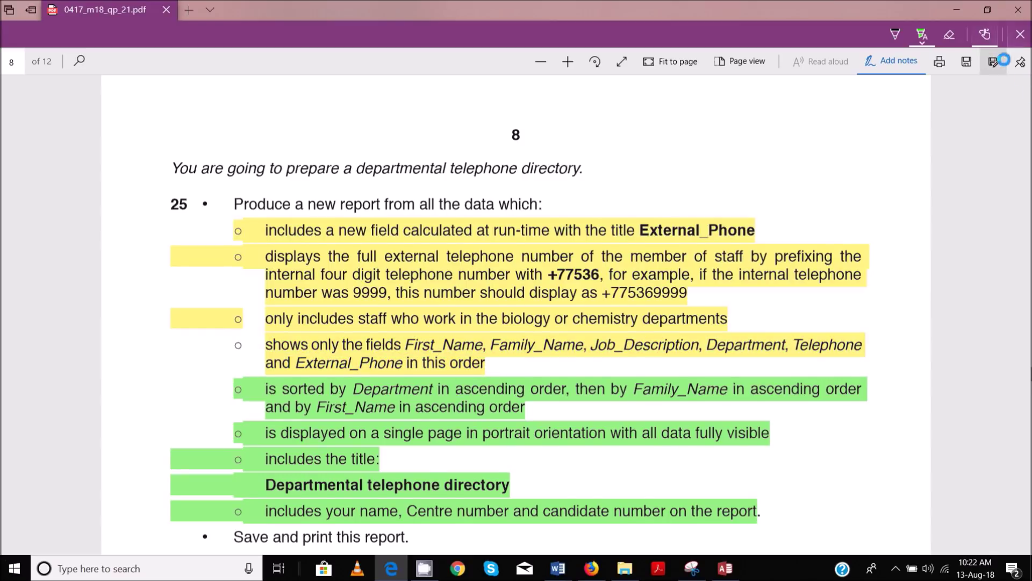
pyautogui.click(921, 38)
pyautogui.click(977, 101)
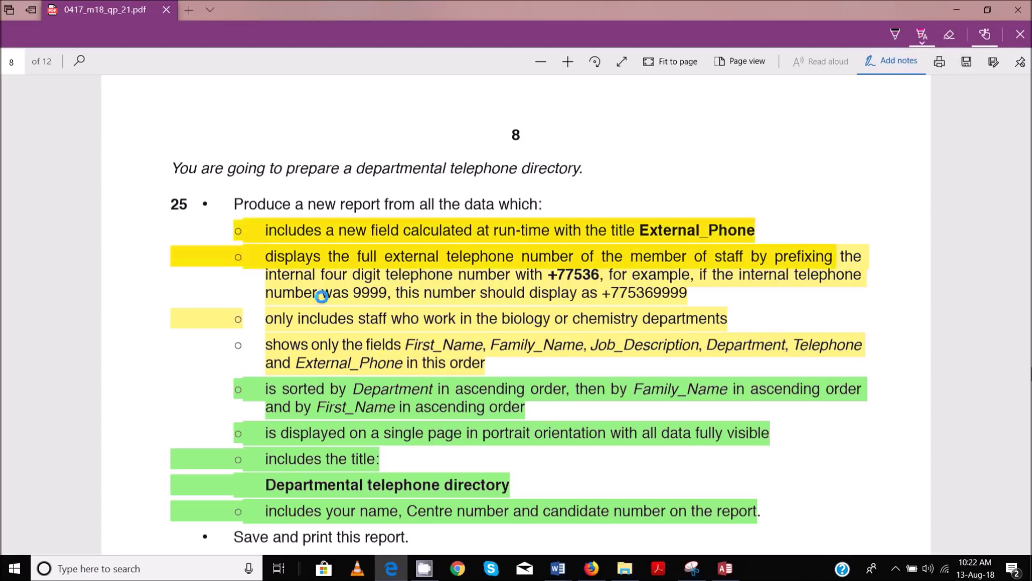
pyautogui.moveTo(268, 352); pyautogui.dragTo(484, 364)
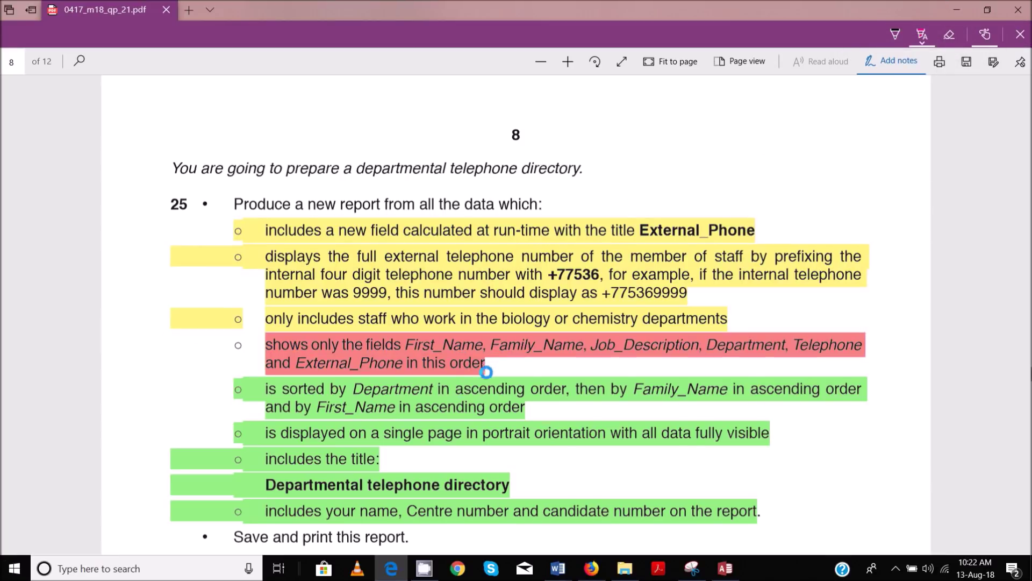
pyautogui.moveTo(727, 574)
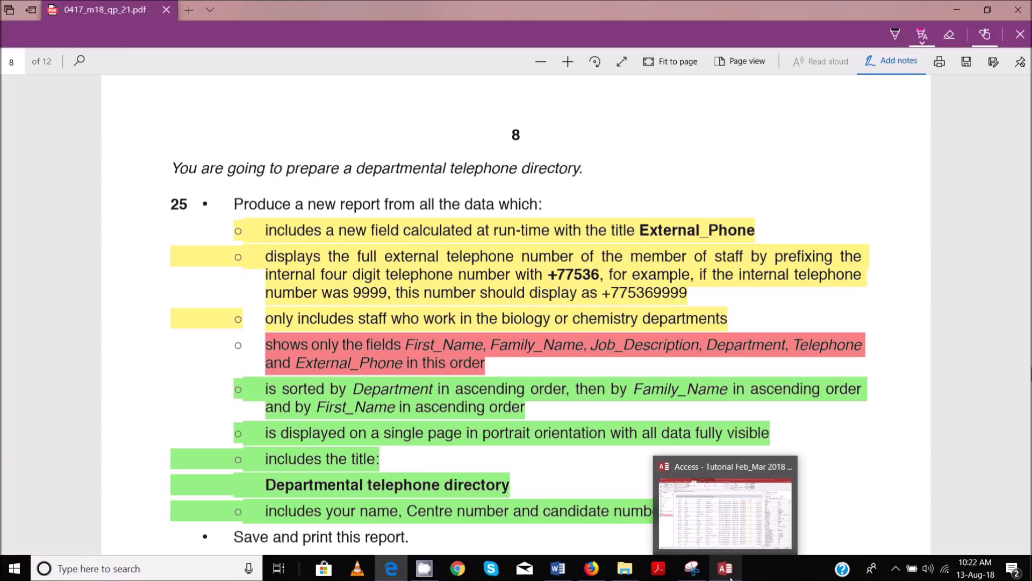
# Step: Save and close the Tawara University report
pyautogui.click(729, 539)
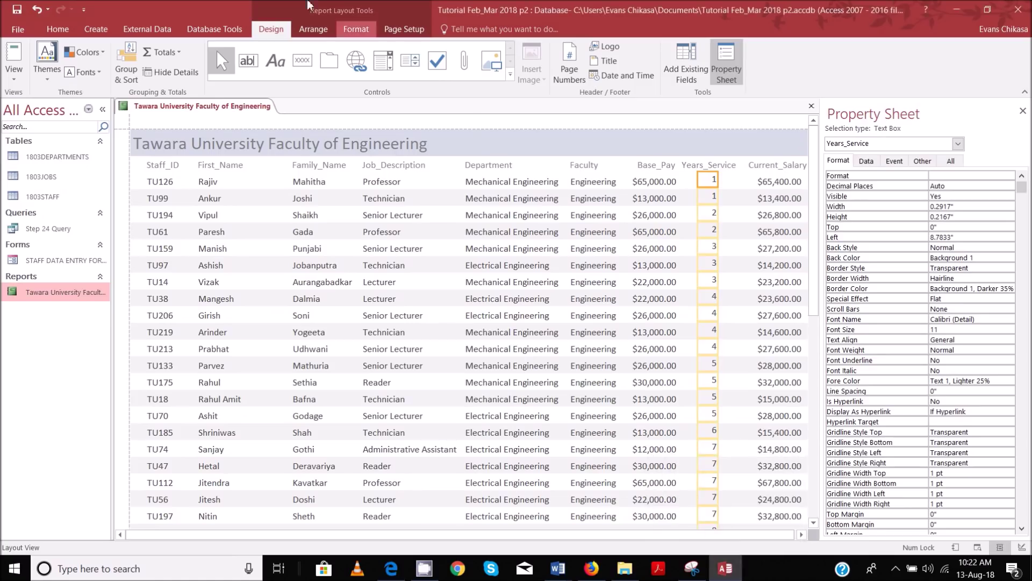
pyautogui.click(96, 29)
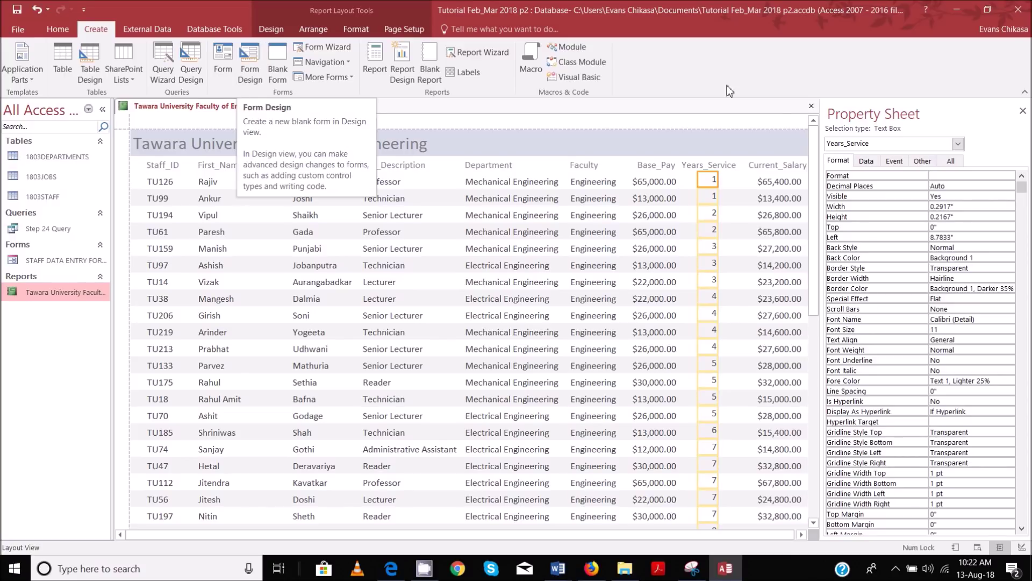
pyautogui.click(811, 106)
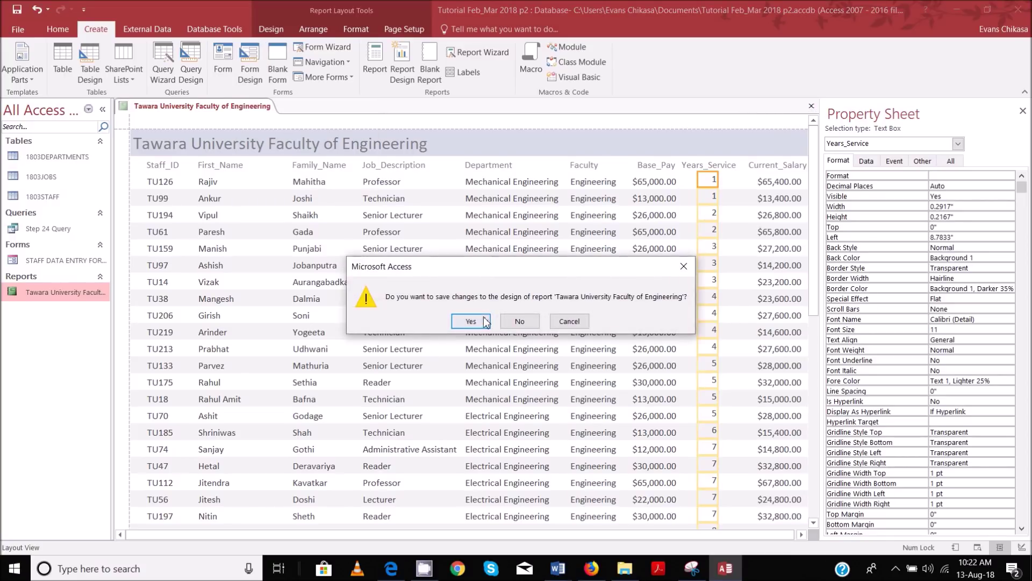
pyautogui.click(484, 321)
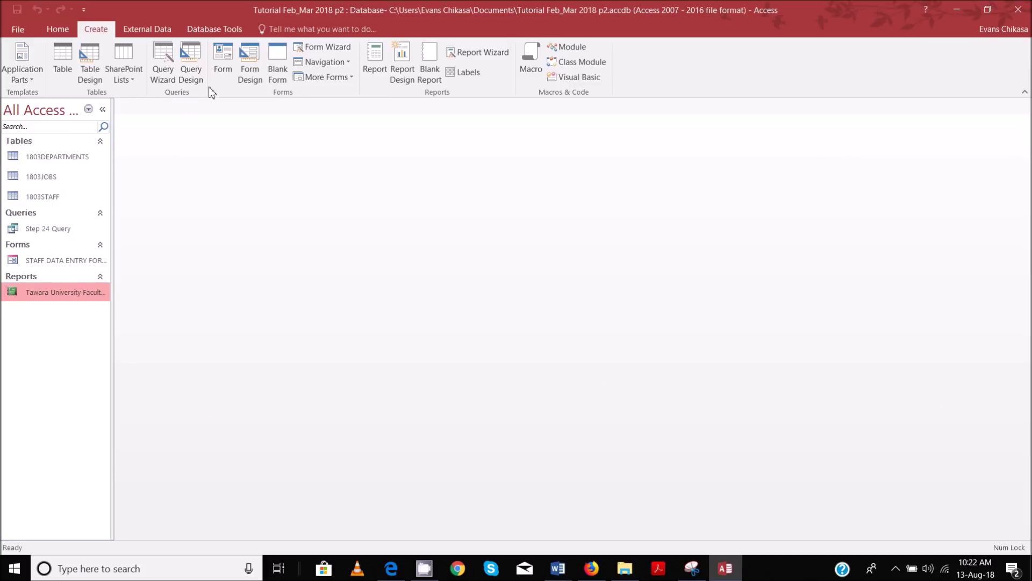
# Step: Start a design-view query on 1803DEPARTMENTS, 1803JOBS and 1803STAFF, enlarging the 1803STAFF field list
pyautogui.click(190, 80)
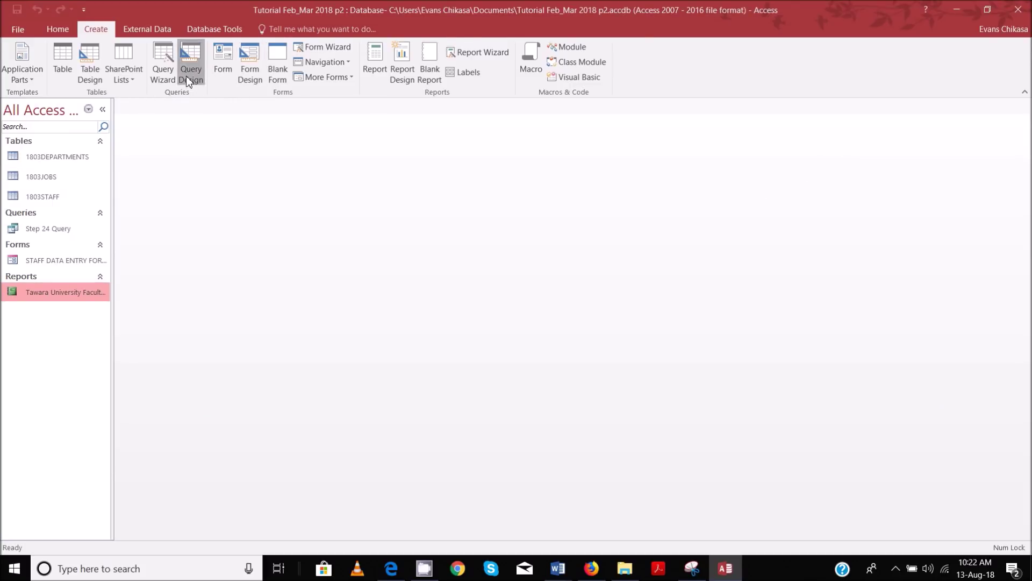
pyautogui.moveTo(474, 280); pyautogui.dragTo(469, 260)
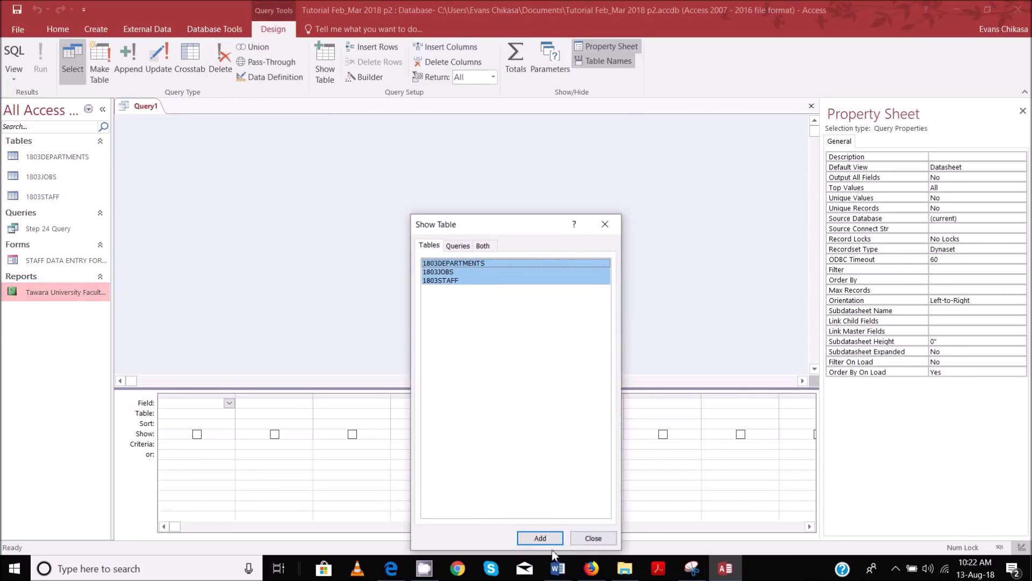
pyautogui.click(538, 538)
pyautogui.click(592, 538)
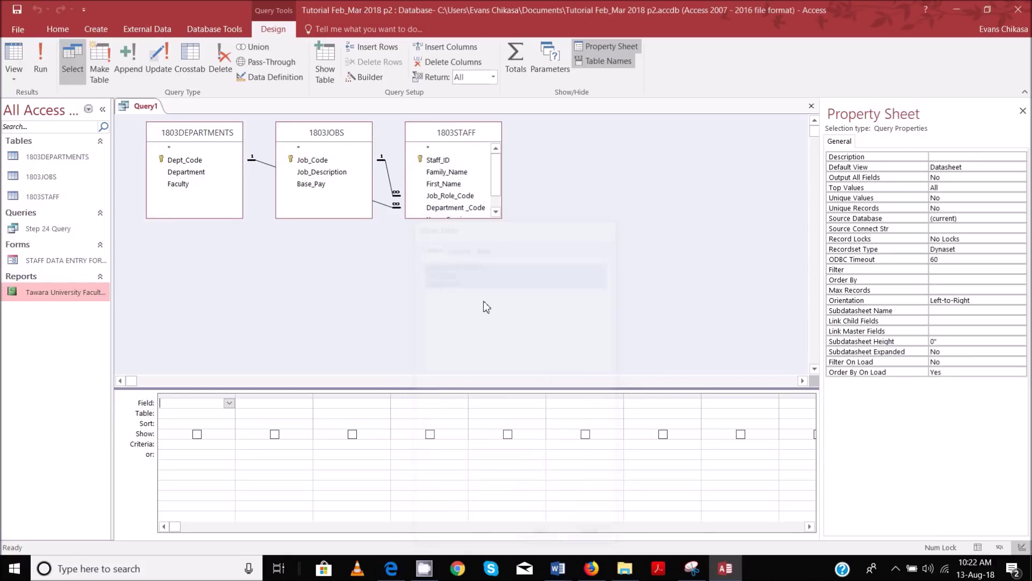
pyautogui.moveTo(457, 219); pyautogui.dragTo(455, 274)
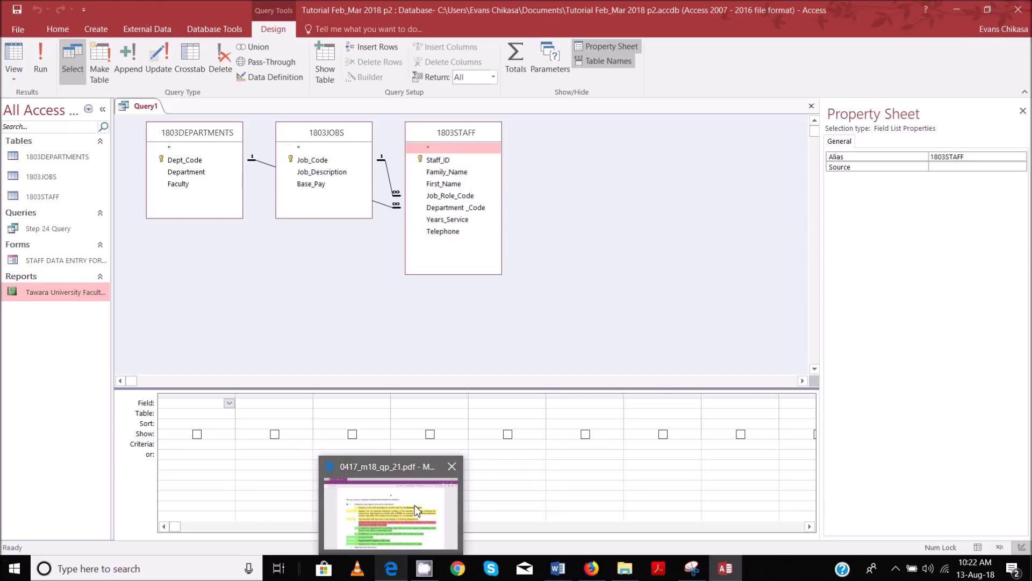
pyautogui.click(416, 510)
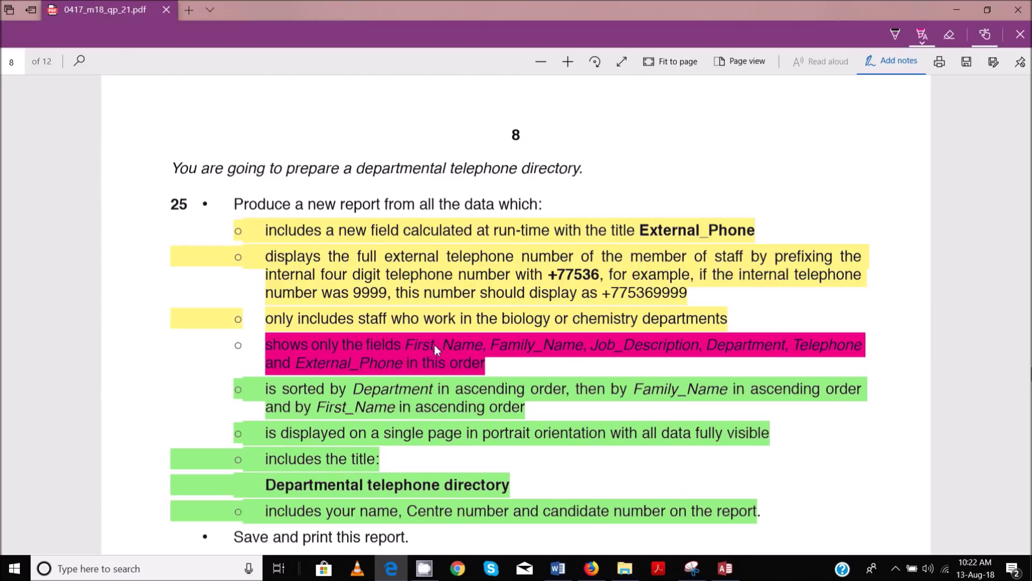
pyautogui.moveTo(723, 569)
pyautogui.click(718, 533)
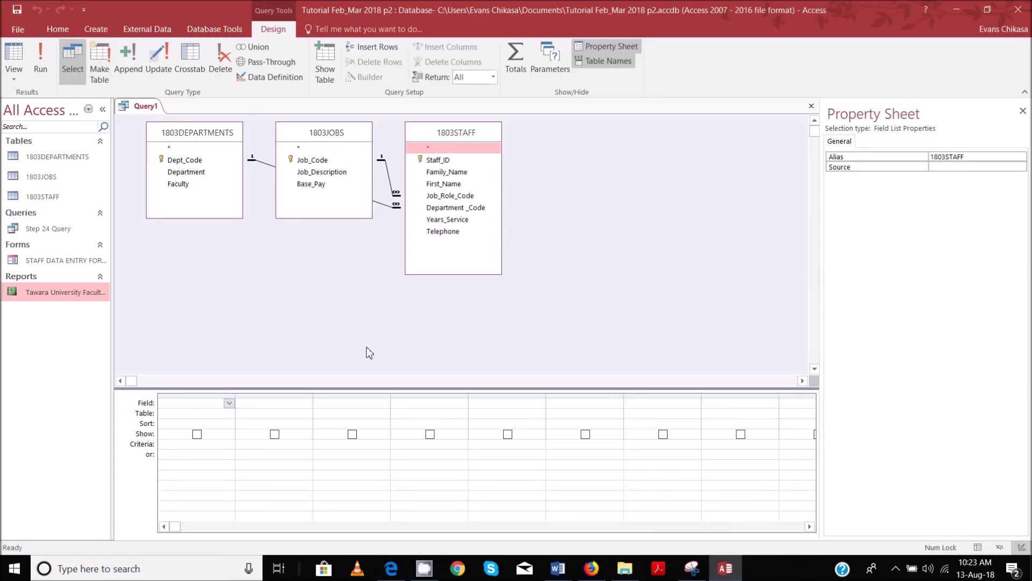
# Step: Add First_Name, Family_Name, Job_Description, Department and Telephone to the query grid in that order
pyautogui.doubleClick(460, 184)
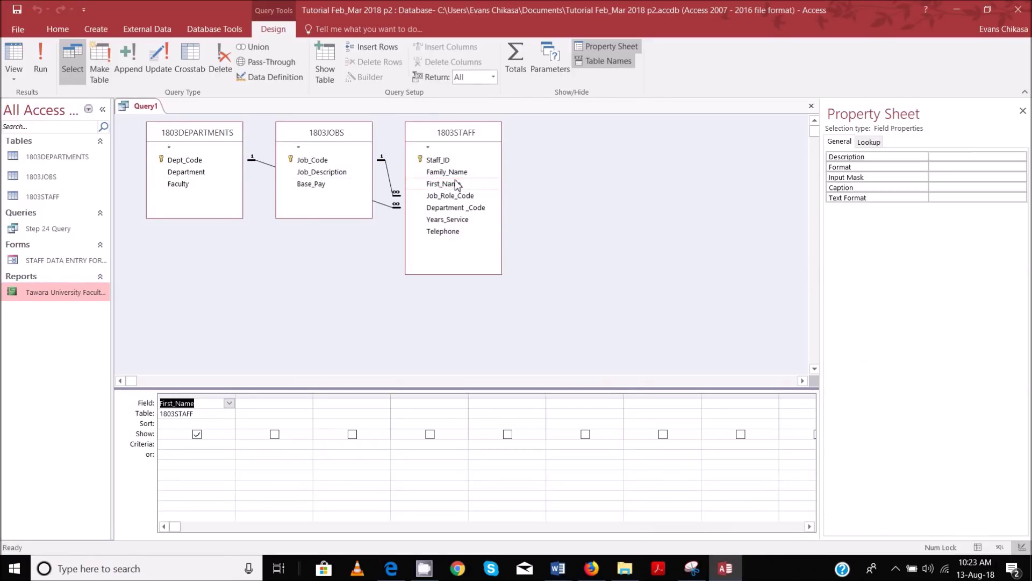
pyautogui.doubleClick(451, 173)
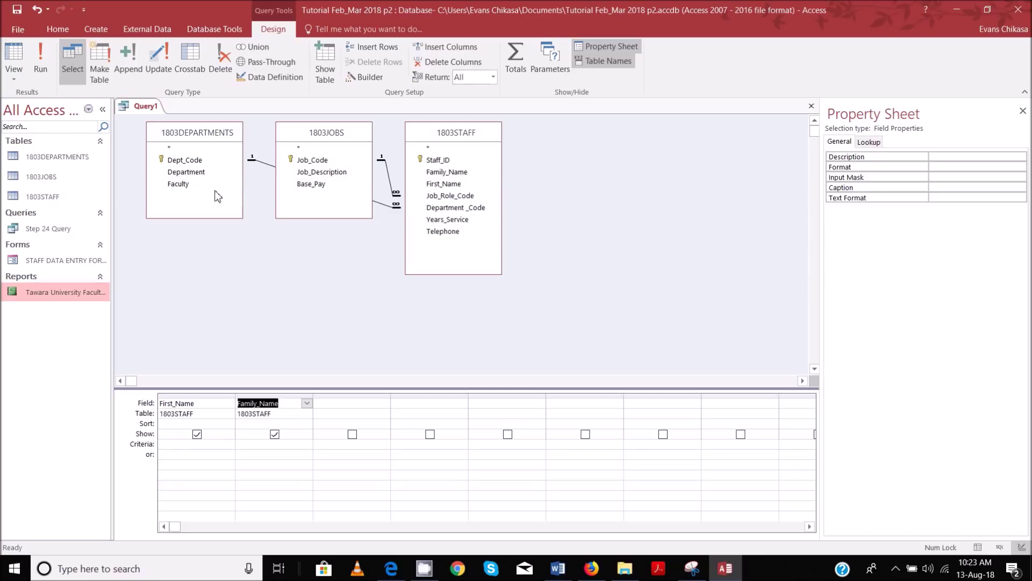
pyautogui.doubleClick(327, 172)
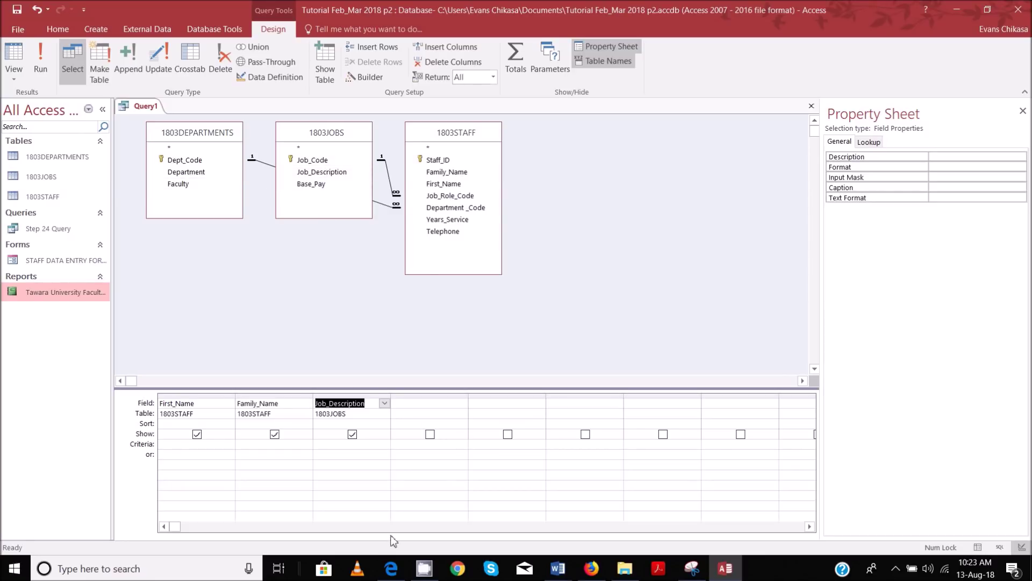
pyautogui.moveTo(391, 575)
pyautogui.moveTo(390, 532)
pyautogui.doubleClick(209, 175)
pyautogui.doubleClick(460, 234)
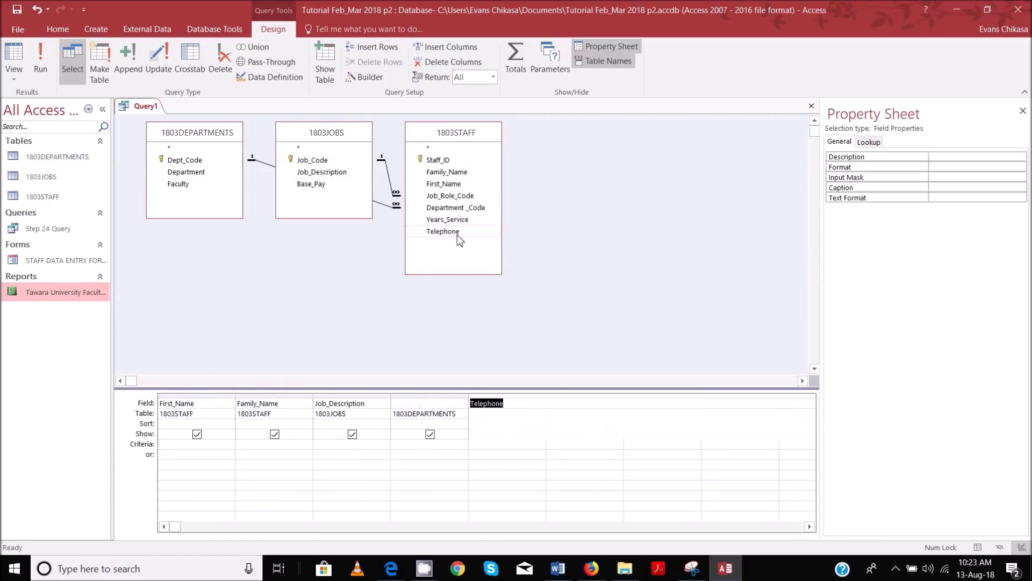
pyautogui.click(566, 403)
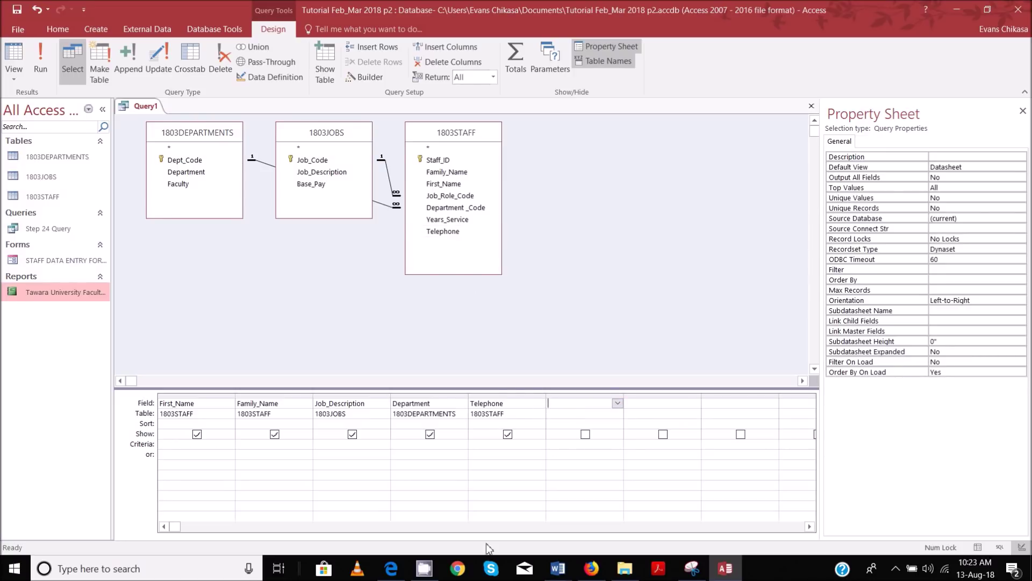
# Step: Highlight the External_Phone requirement red in the task PDF
pyautogui.click(400, 570)
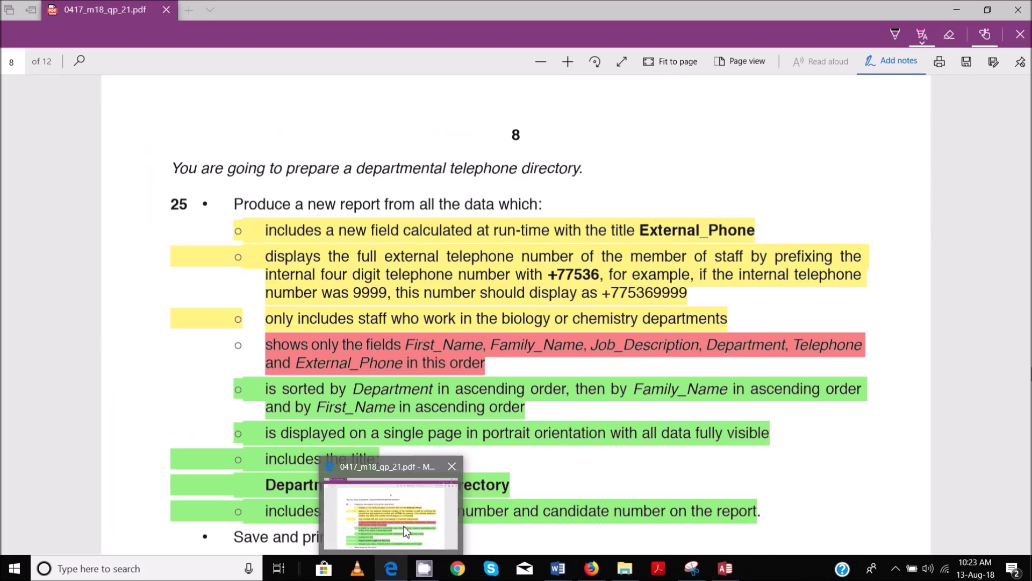
pyautogui.moveTo(264, 232); pyautogui.dragTo(755, 230)
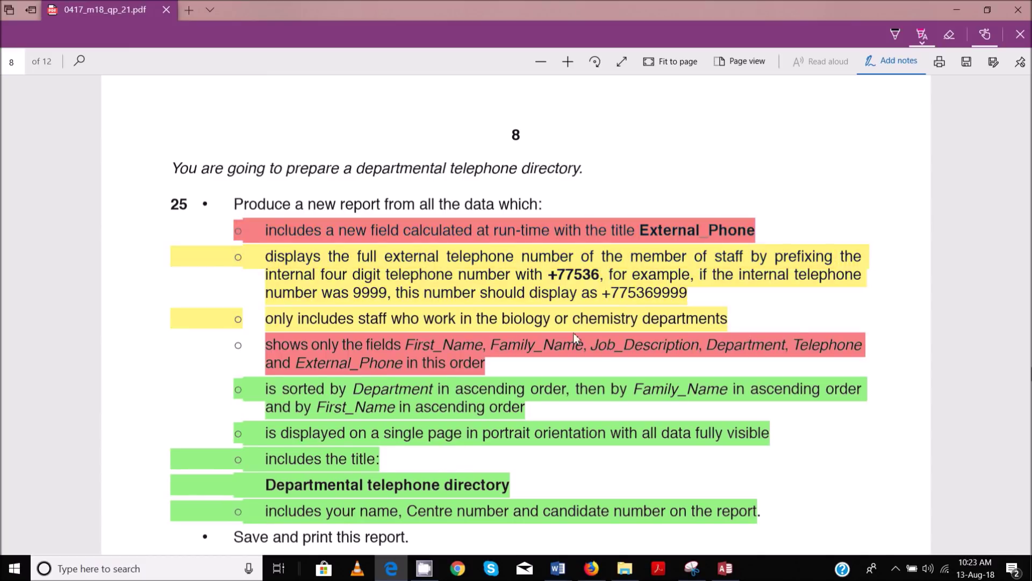
pyautogui.moveTo(725, 569)
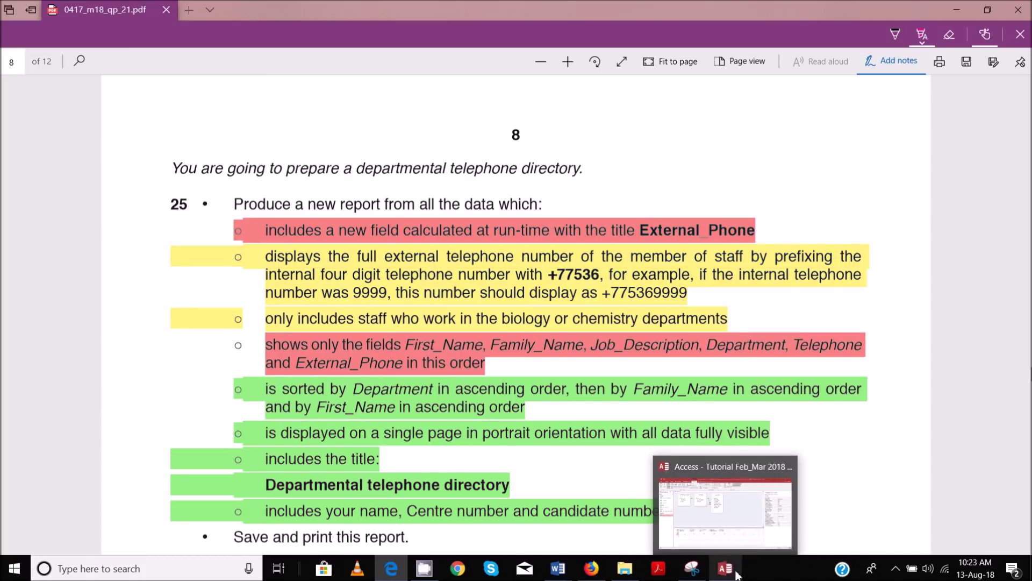
# Step: Enter External_Phone: as the sixth query column's field name
pyautogui.click(735, 528)
pyautogui.write('Ex')
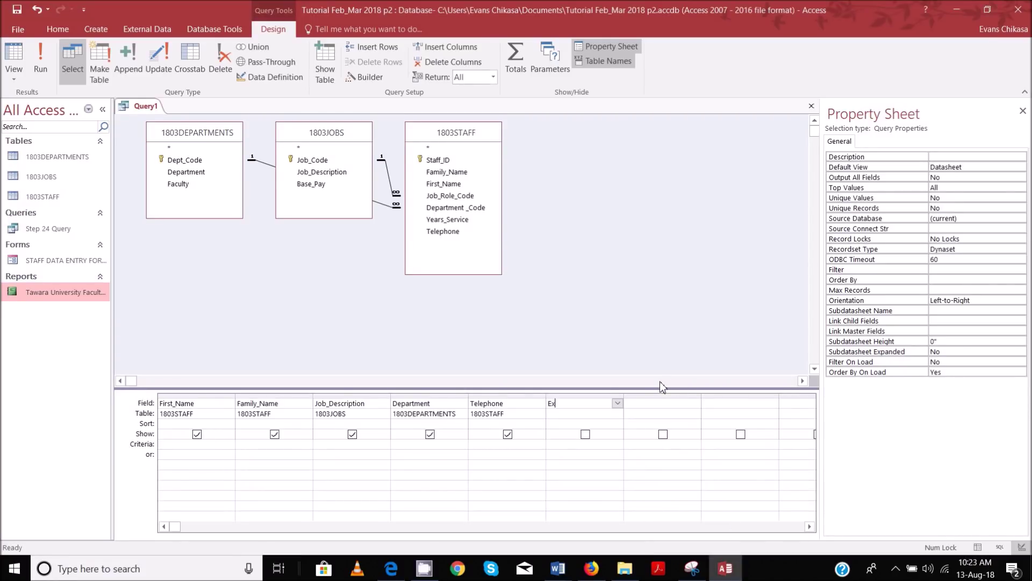
pyautogui.write('ternal_Phone:')
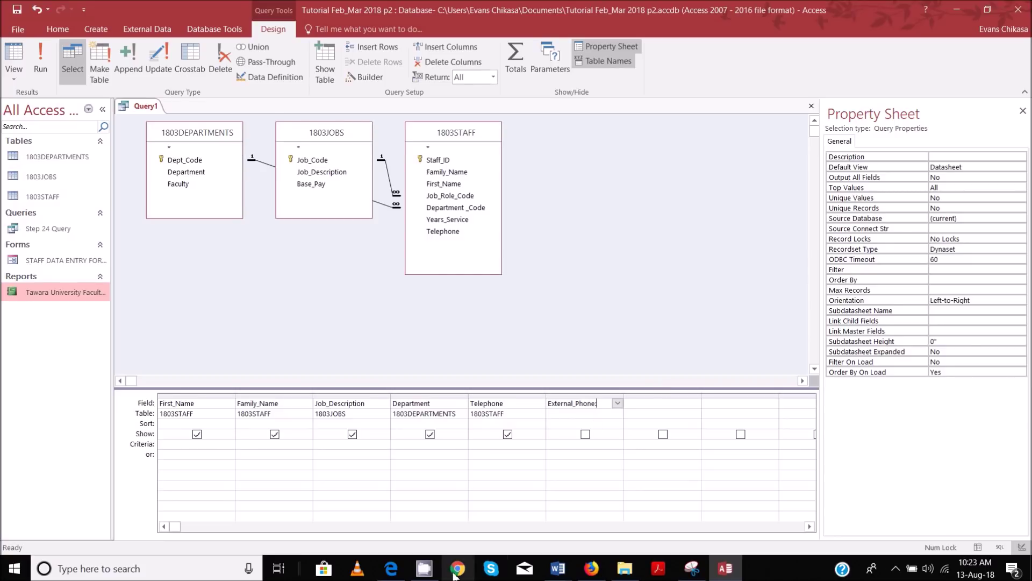
pyautogui.click(386, 576)
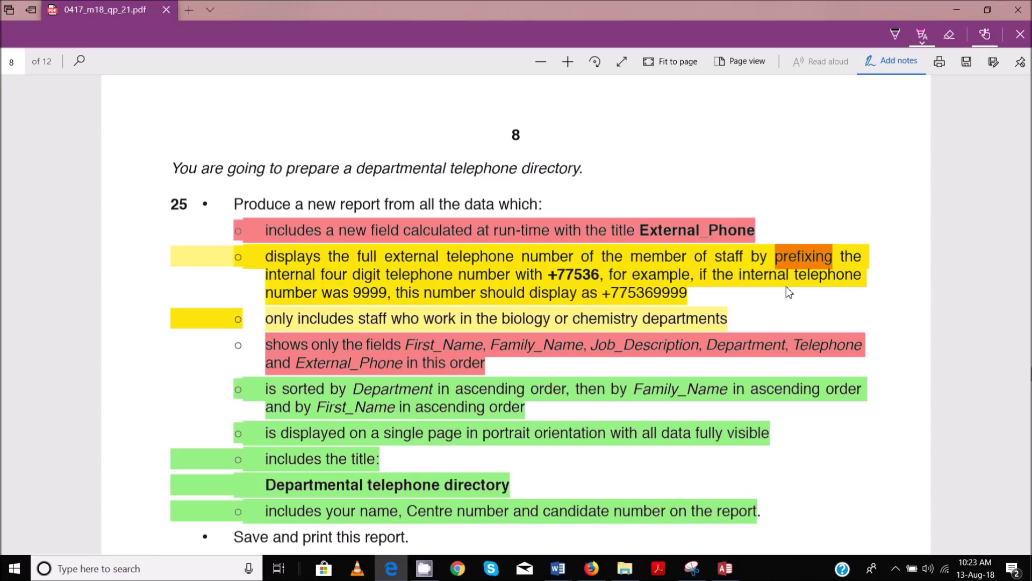
# Step: Highlight 9999, +77536 and +775369999 in the telephone-prefix requirement
pyautogui.moveTo(355, 293); pyautogui.dragTo(385, 296)
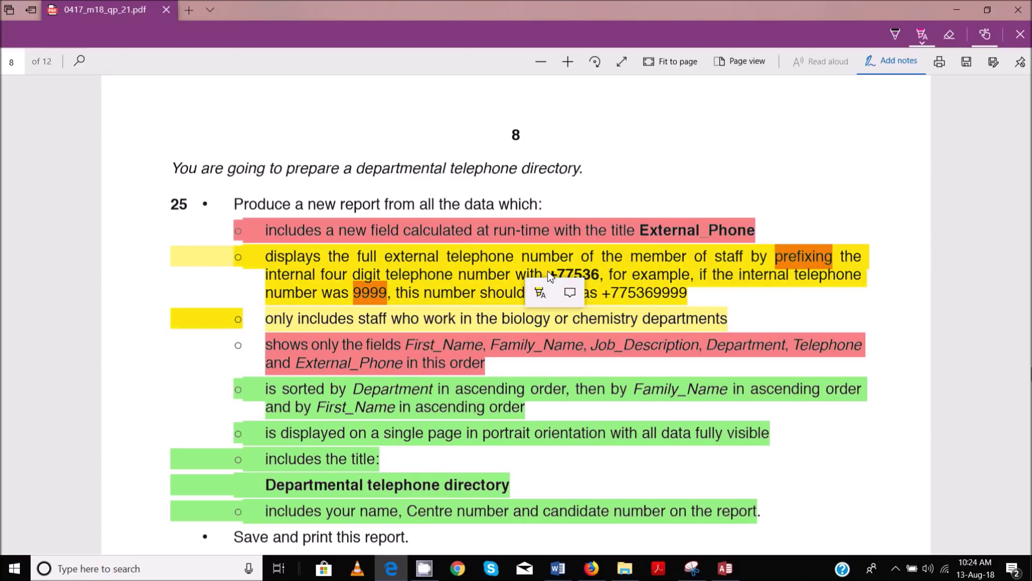
pyautogui.moveTo(548, 275); pyautogui.dragTo(598, 276)
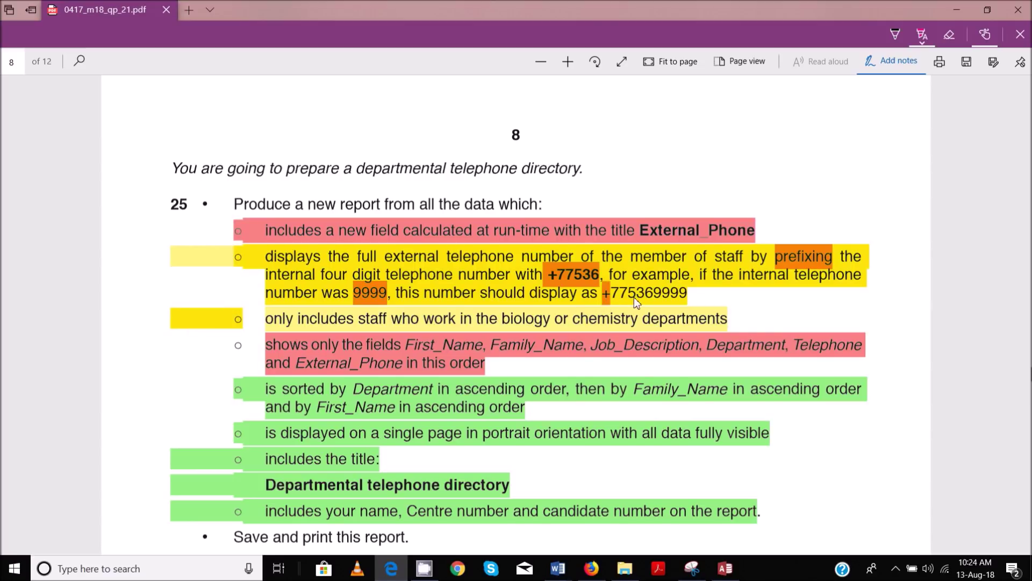
pyautogui.moveTo(605, 296); pyautogui.dragTo(689, 297)
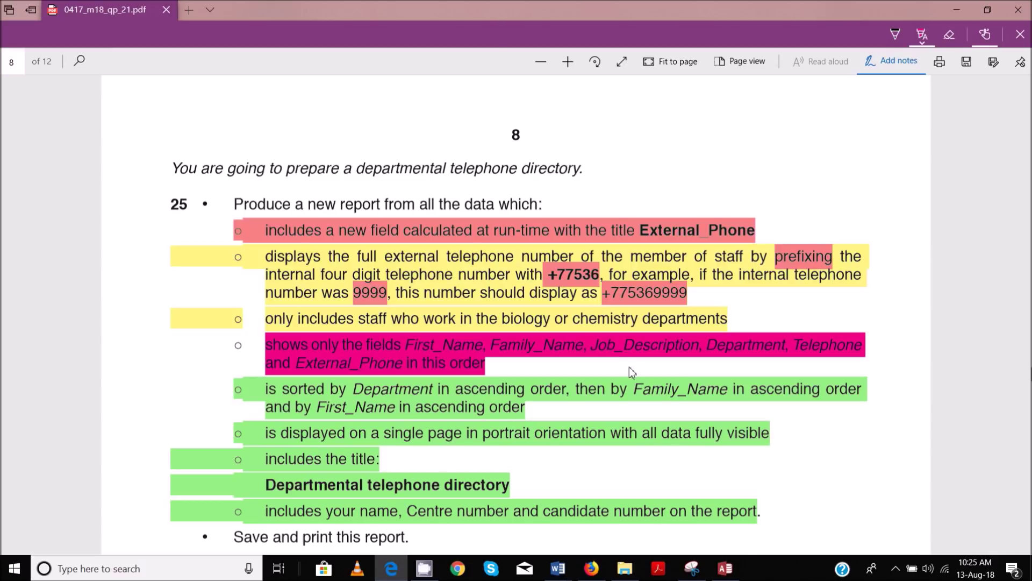
pyautogui.moveTo(725, 568)
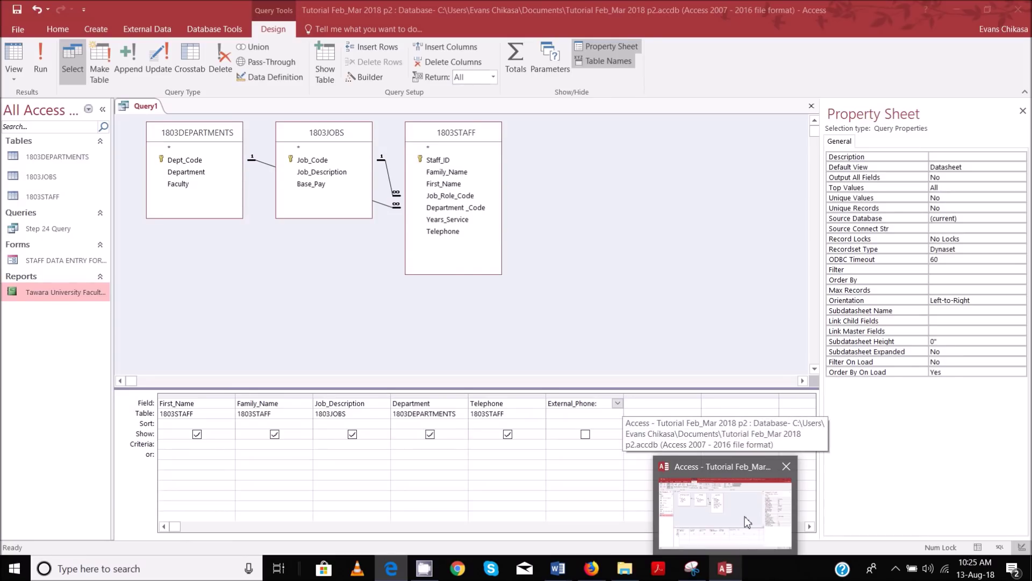
# Step: Complete the sixth field as External_Phone: "+77536"+[Telephone]
pyautogui.click(744, 516)
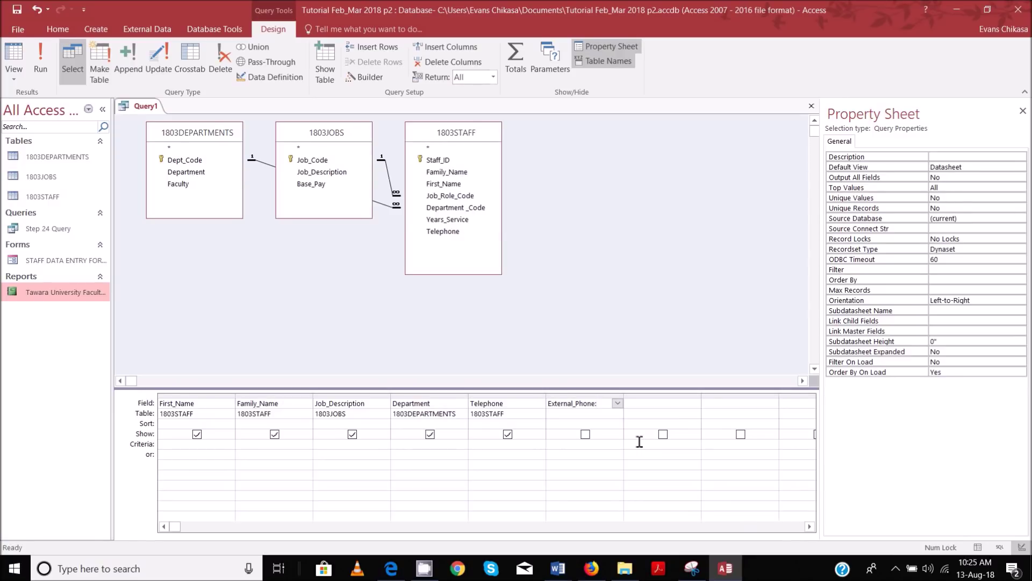
pyautogui.write('+77536')
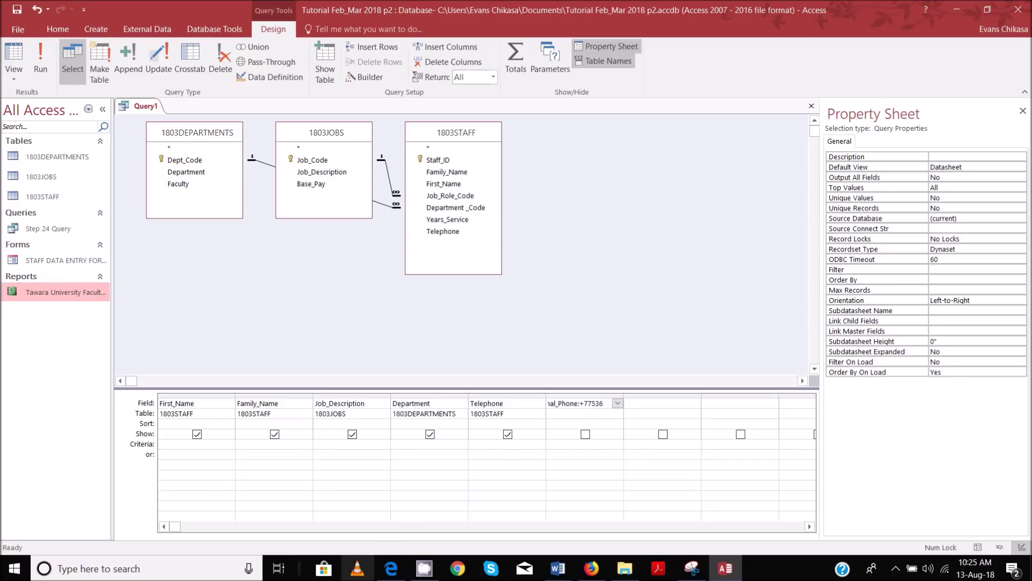
pyautogui.moveTo(390, 569)
pyautogui.moveTo(406, 503)
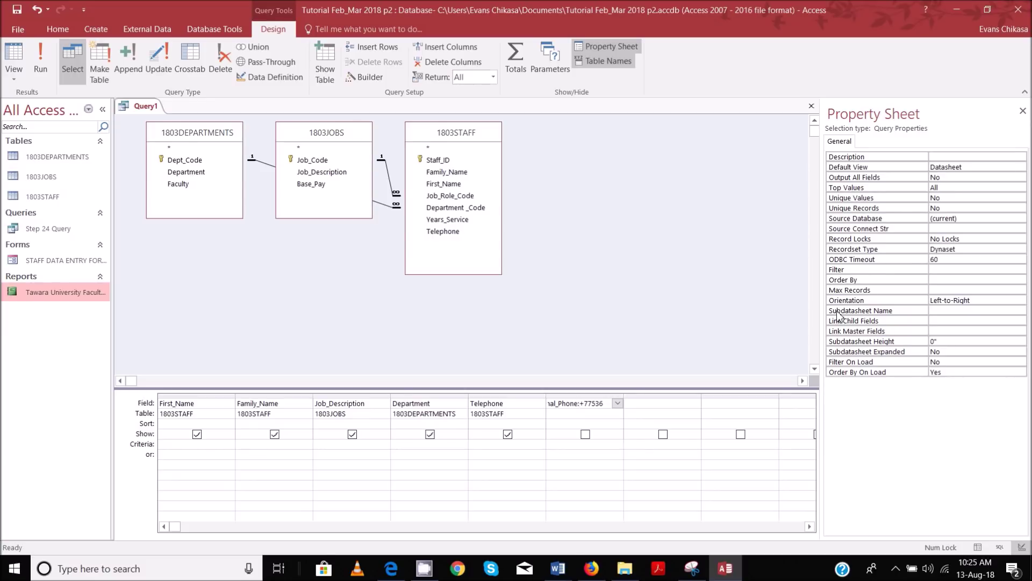
pyautogui.write('"')
pyautogui.press('Right')
pyautogui.press('Right')
pyautogui.press('Right')
pyautogui.write('+[Telephone')
# Step: Run the query and compare External_Phone against Telephone to confirm the +77536 prefix
pyautogui.click(38, 55)
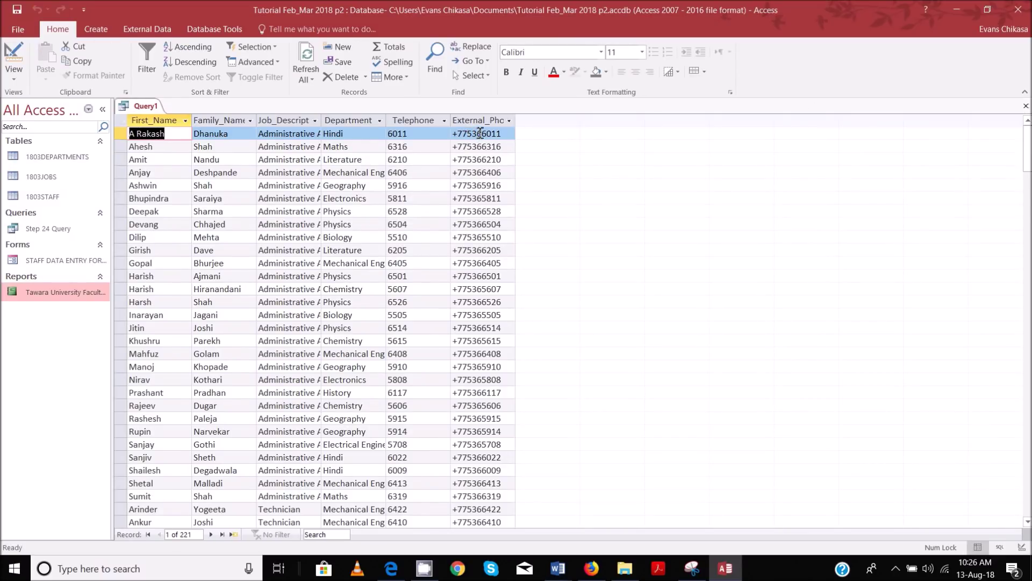
pyautogui.moveTo(482, 134); pyautogui.dragTo(456, 135)
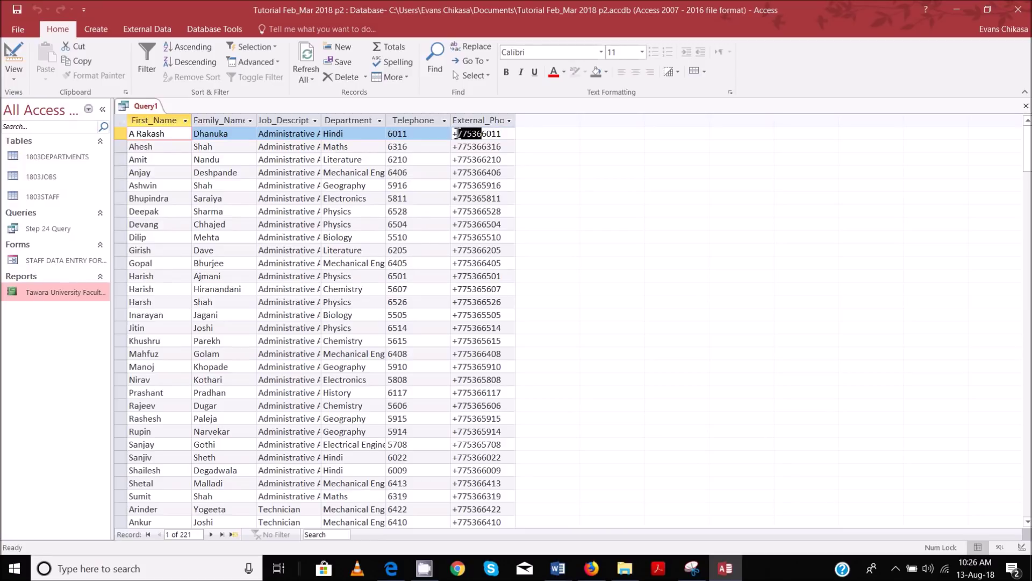
pyautogui.click(487, 133)
pyautogui.moveTo(487, 133); pyautogui.dragTo(508, 133)
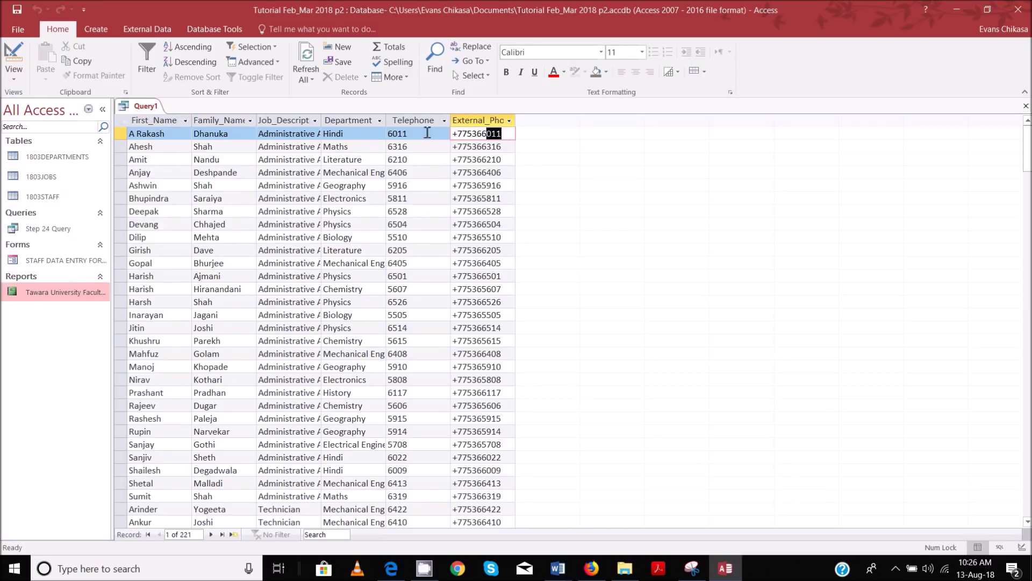
pyautogui.moveTo(411, 133); pyautogui.dragTo(387, 134)
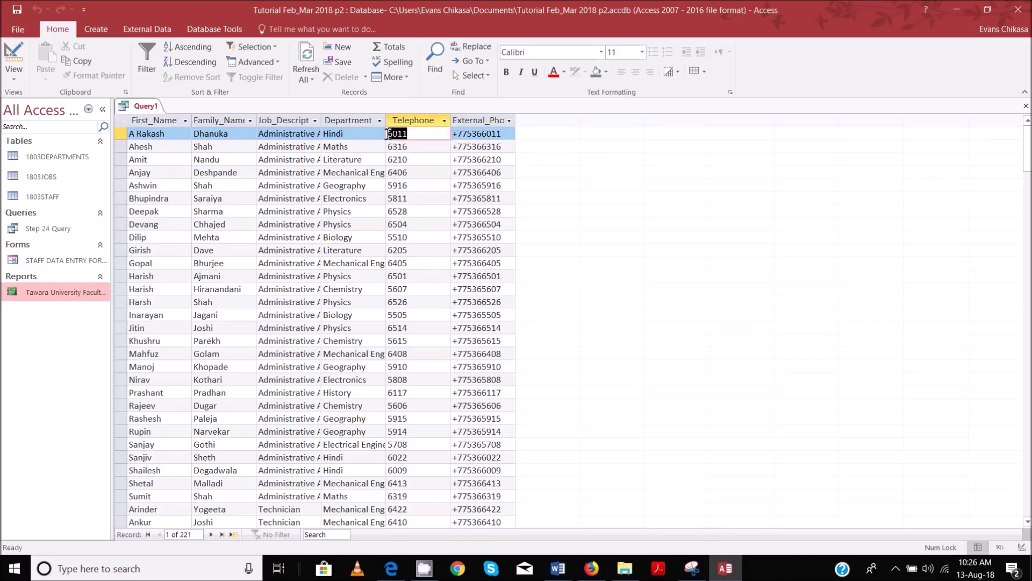
pyautogui.click(13, 79)
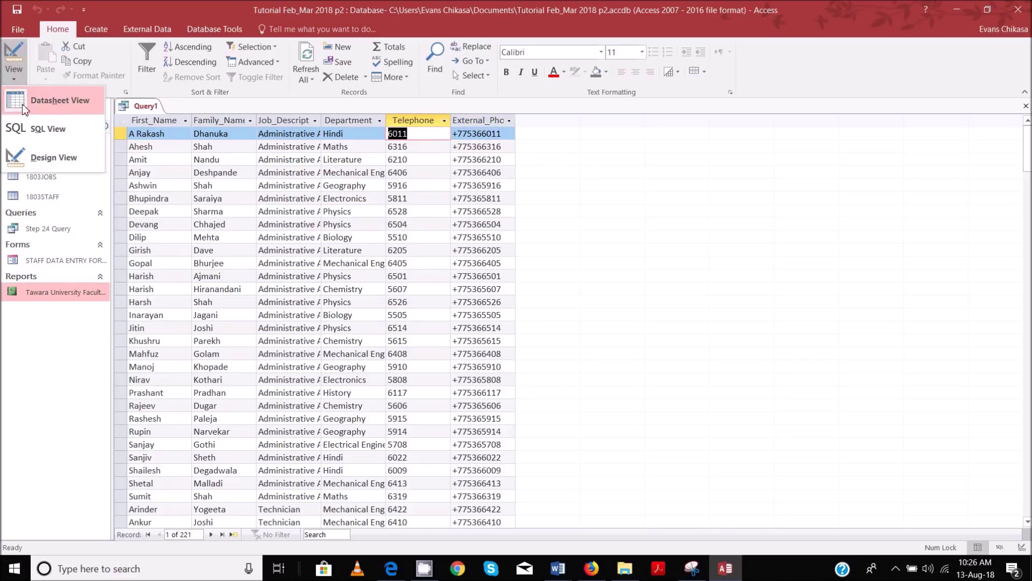
# Step: Return Query1 to Design View, re-highlighting finished bullets red and the report requirements green
pyautogui.click(59, 154)
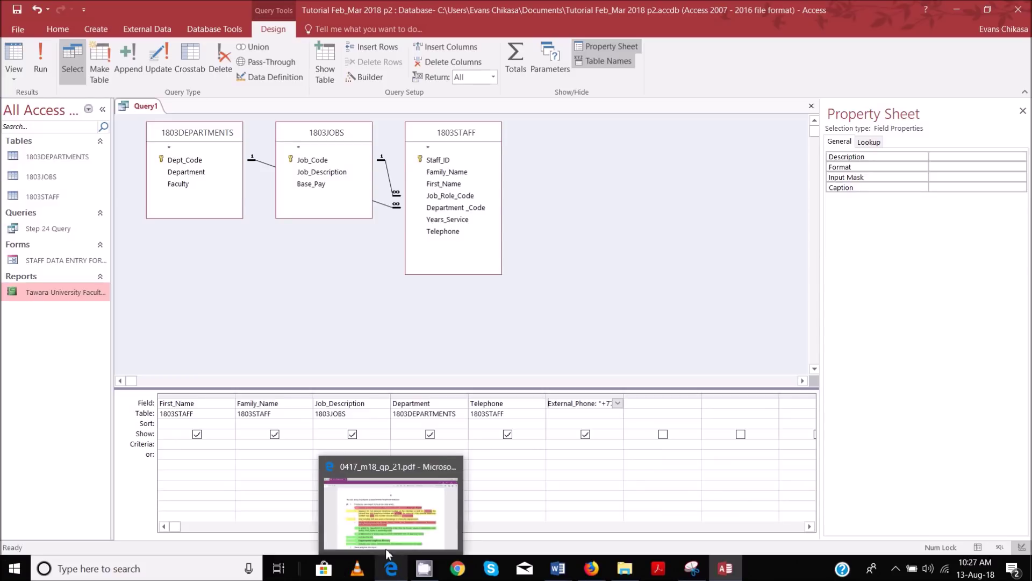
pyautogui.click(386, 548)
pyautogui.moveTo(272, 260)
pyautogui.mouseDown()
pyautogui.moveTo(594, 317)
pyautogui.moveTo(678, 296)
pyautogui.mouseUp()
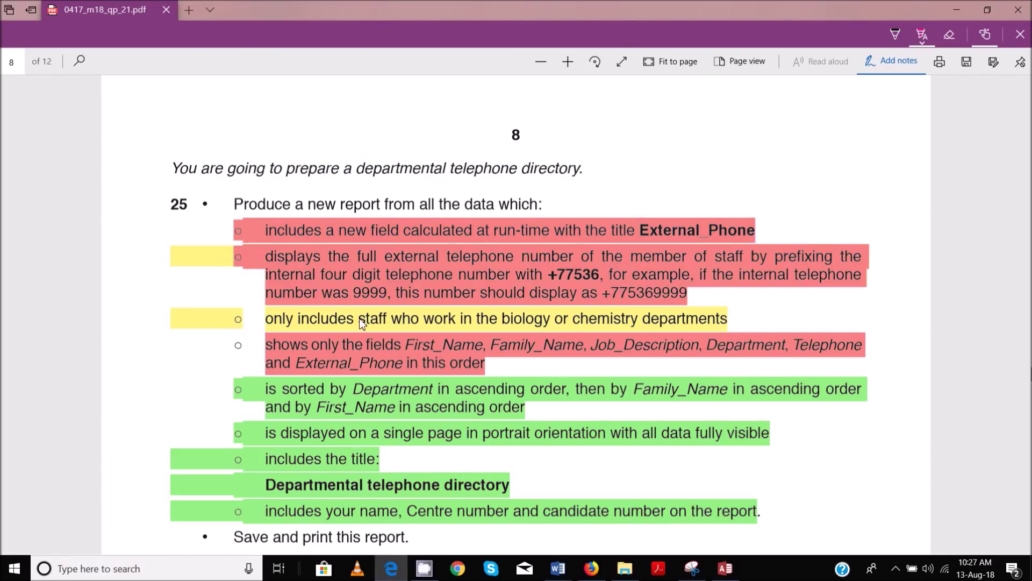
pyautogui.moveTo(319, 323); pyautogui.dragTo(478, 330)
pyautogui.moveTo(527, 410); pyautogui.dragTo(664, 522)
pyautogui.moveTo(724, 568)
pyautogui.click(718, 505)
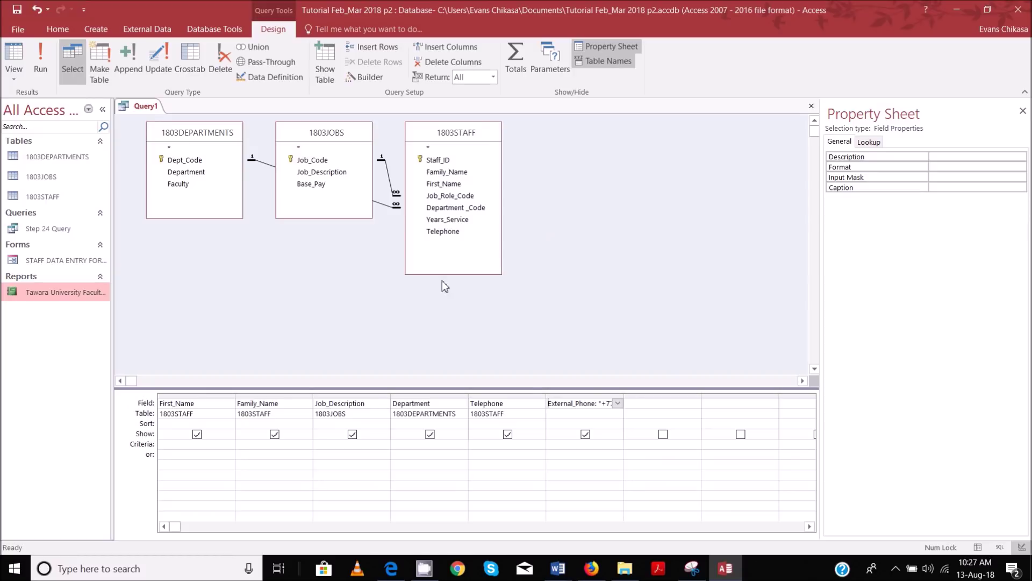
# Step: Enter Biology or Chemistry as the Department column's criteria
pyautogui.click(412, 446)
pyautogui.write('Biology or Chemistry')
pyautogui.click(418, 455)
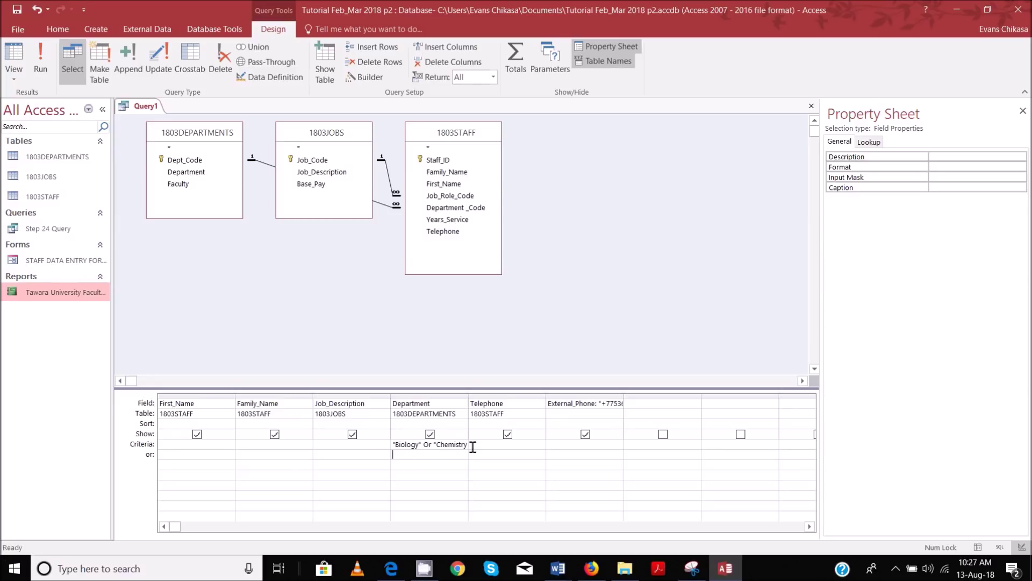
pyautogui.moveTo(406, 444); pyautogui.dragTo(461, 443)
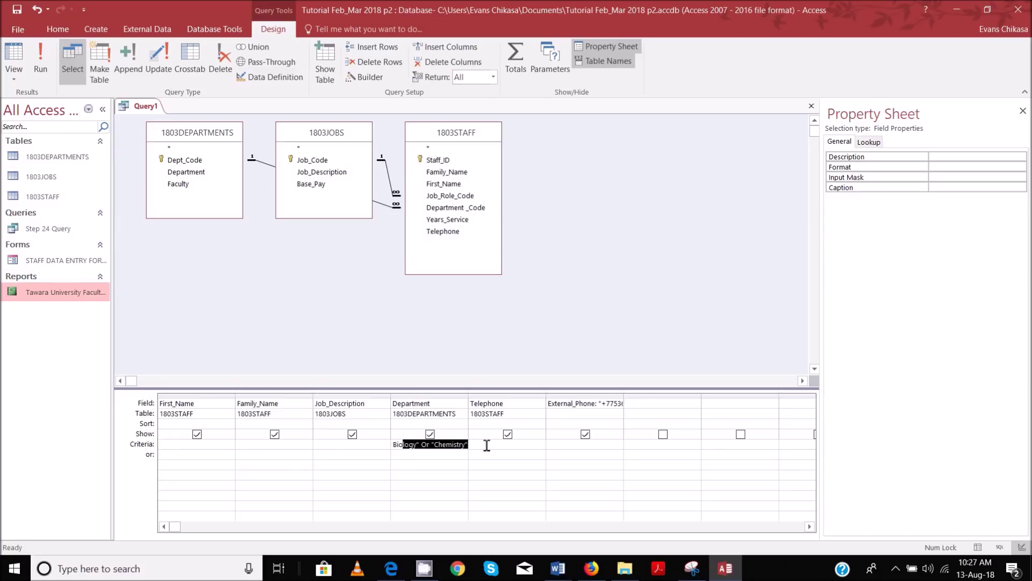
pyautogui.click(438, 458)
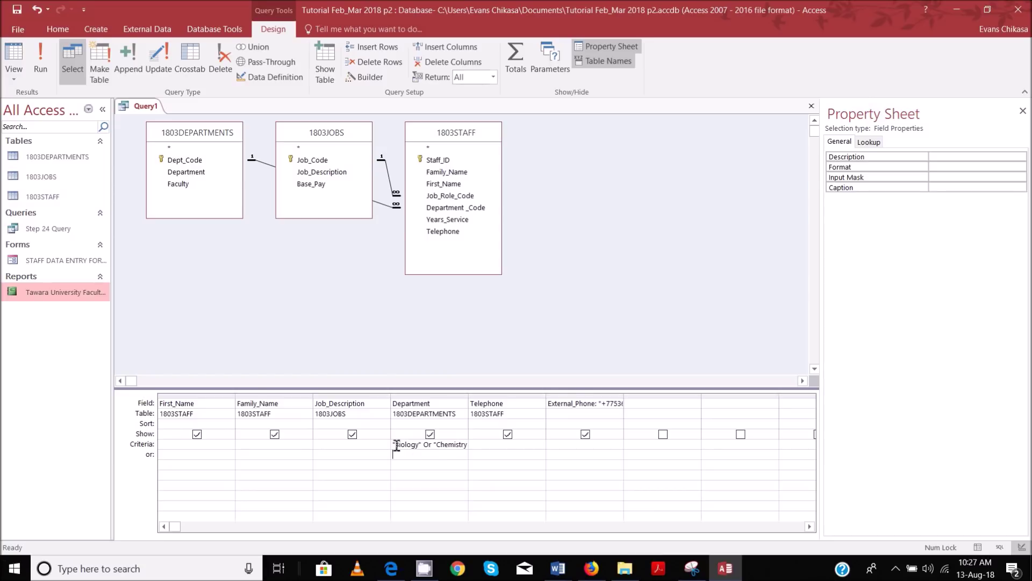
pyautogui.moveTo(396, 444); pyautogui.dragTo(425, 451)
pyautogui.click(415, 464)
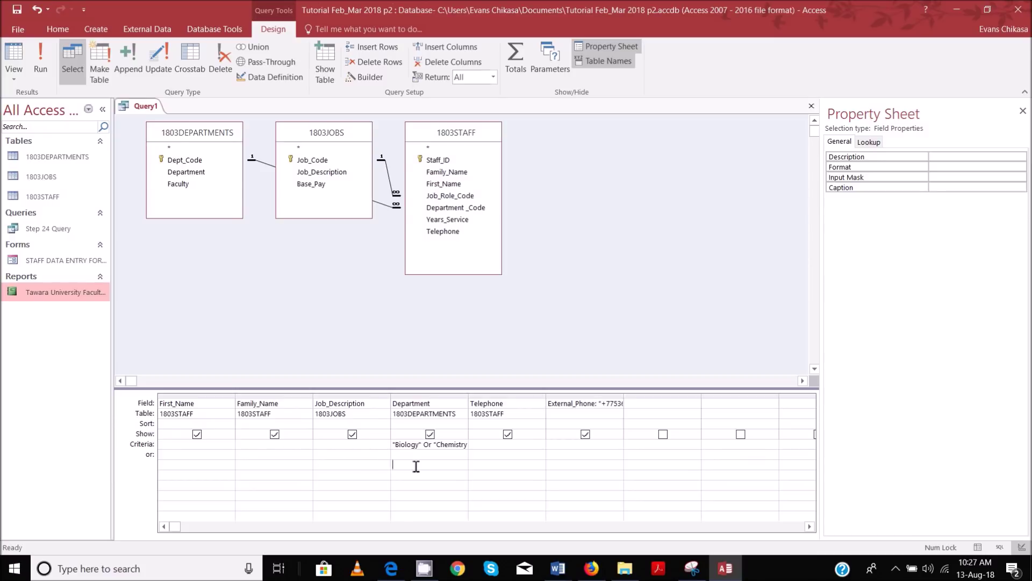
pyautogui.click(172, 457)
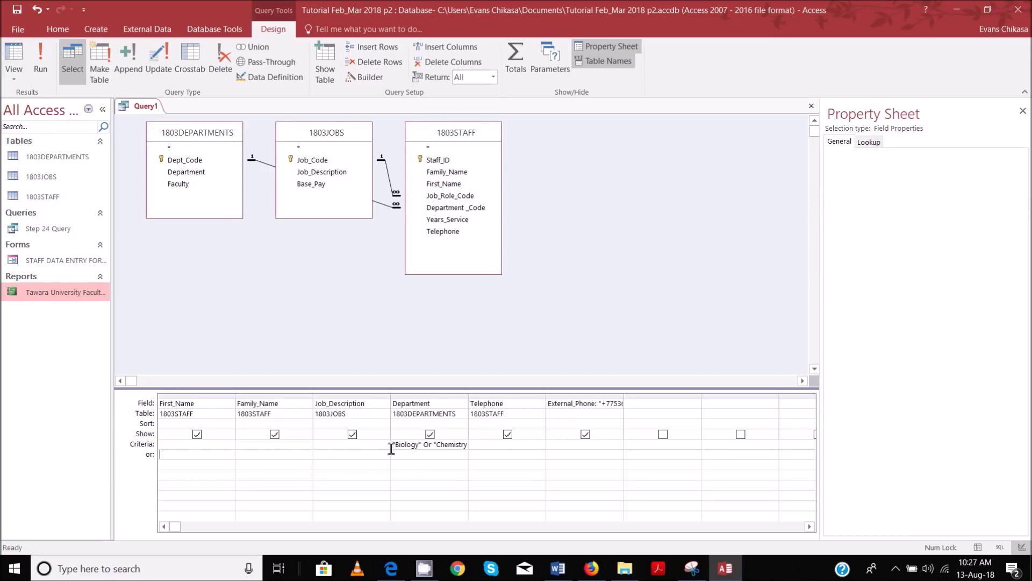
pyautogui.click(167, 446)
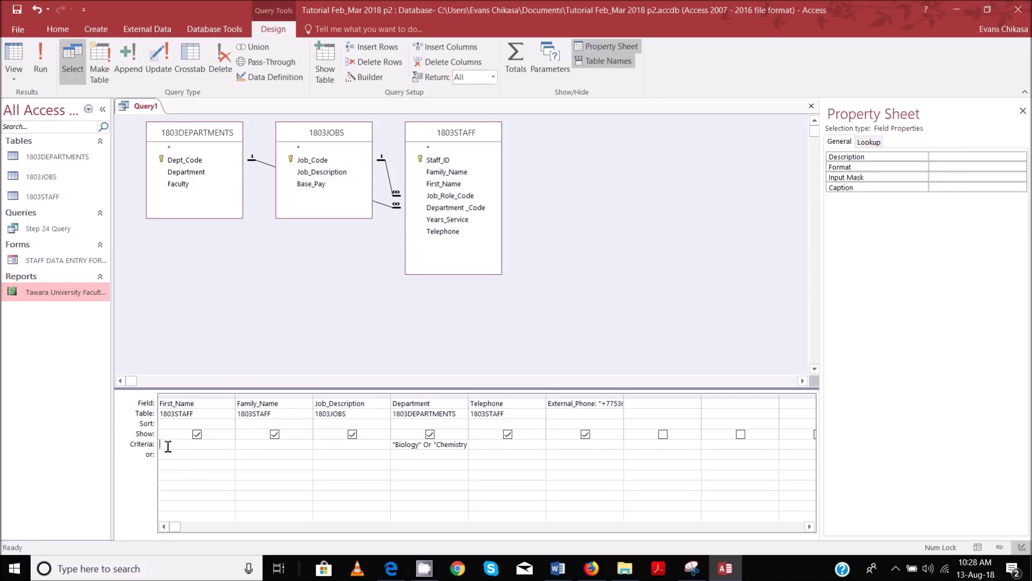
pyautogui.click(168, 454)
# Step: Highlight the department-filter requirement red in the task PDF
pyautogui.click(392, 568)
pyautogui.scroll(-1, 405, 425)
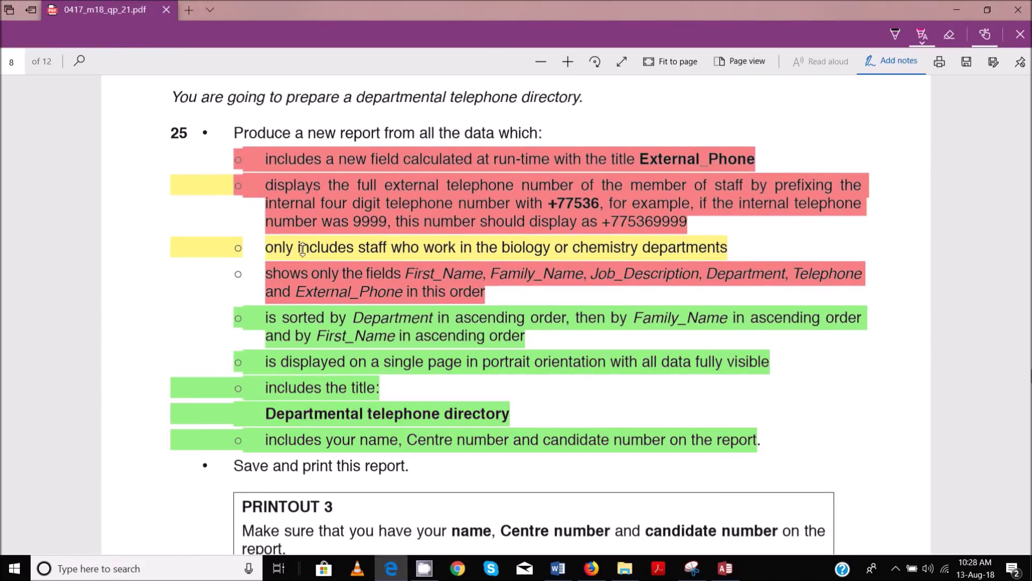
pyautogui.moveTo(243, 247); pyautogui.dragTo(729, 247)
pyautogui.click(412, 335)
pyautogui.moveTo(726, 568)
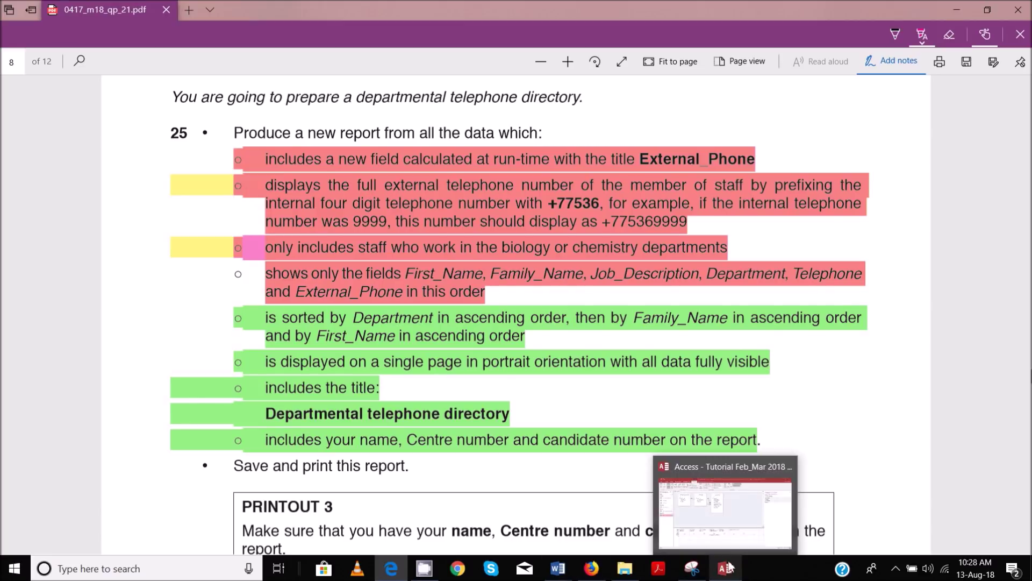
pyautogui.click(713, 508)
# Step: Run the query, returning 29 Biology and Chemistry staff records
pyautogui.click(40, 57)
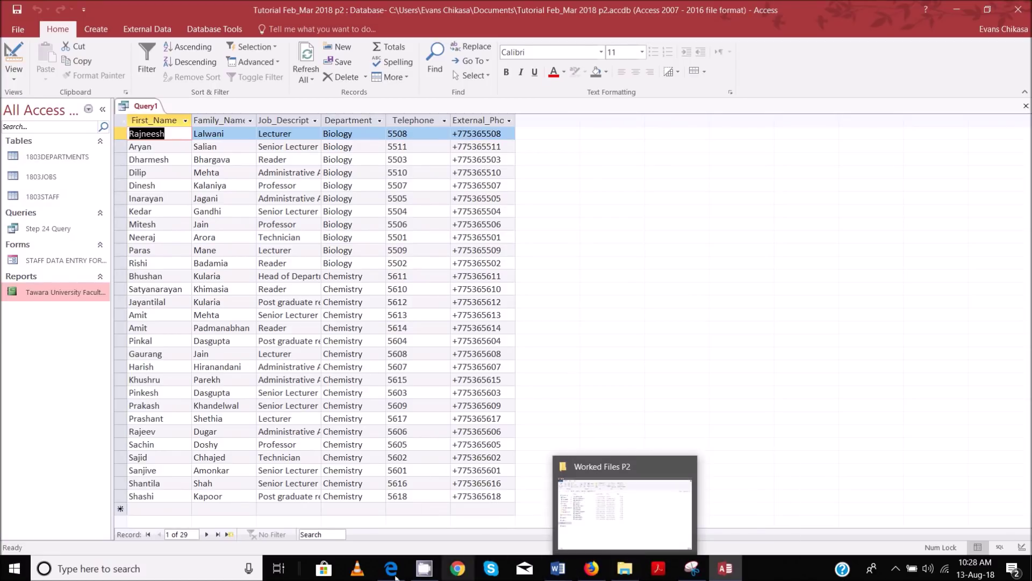
pyautogui.moveTo(387, 570)
pyautogui.click(429, 517)
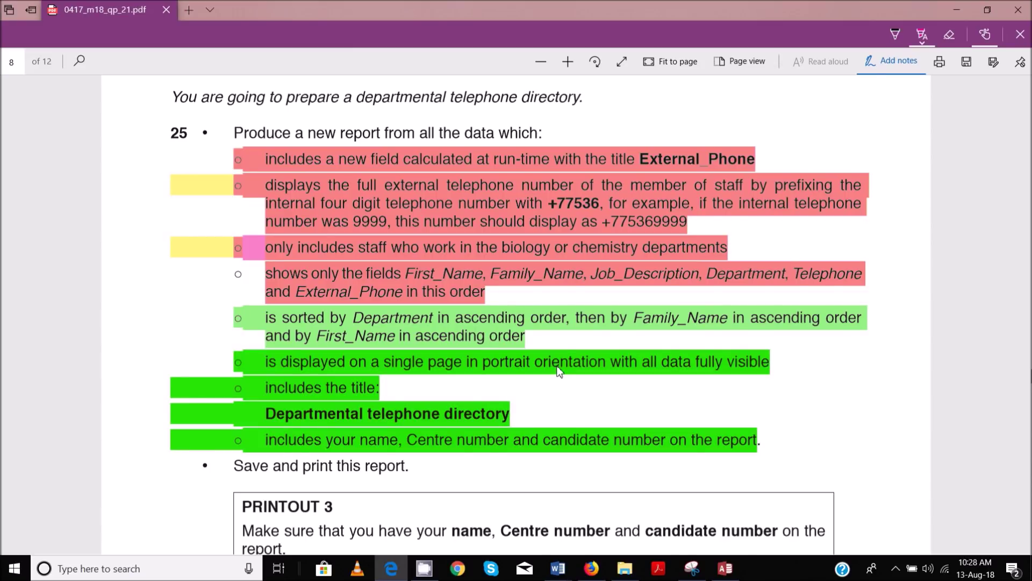
pyautogui.click(725, 568)
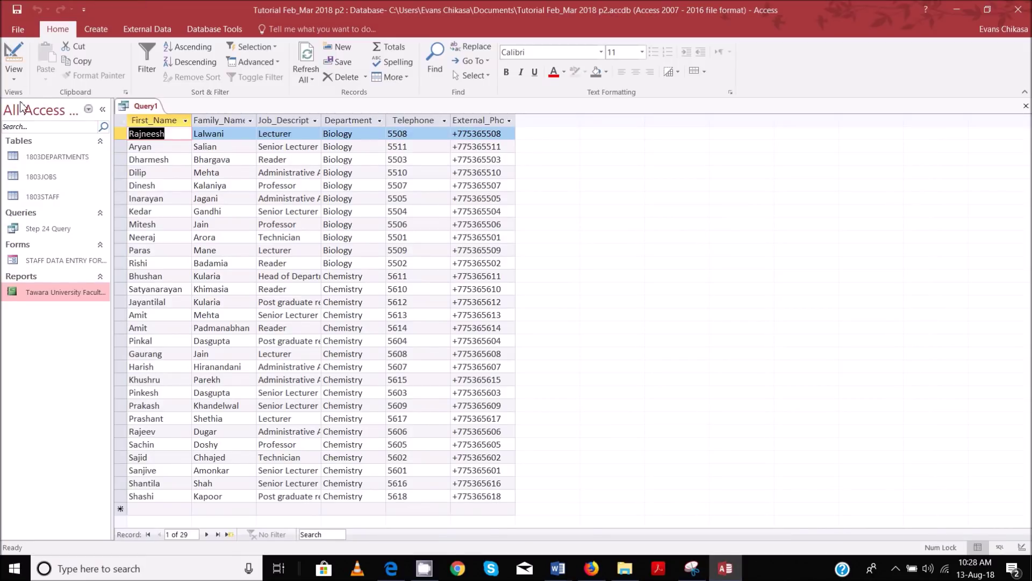
# Step: Save the query as 'Step 25 Query' and close it
pyautogui.rightClick(138, 109)
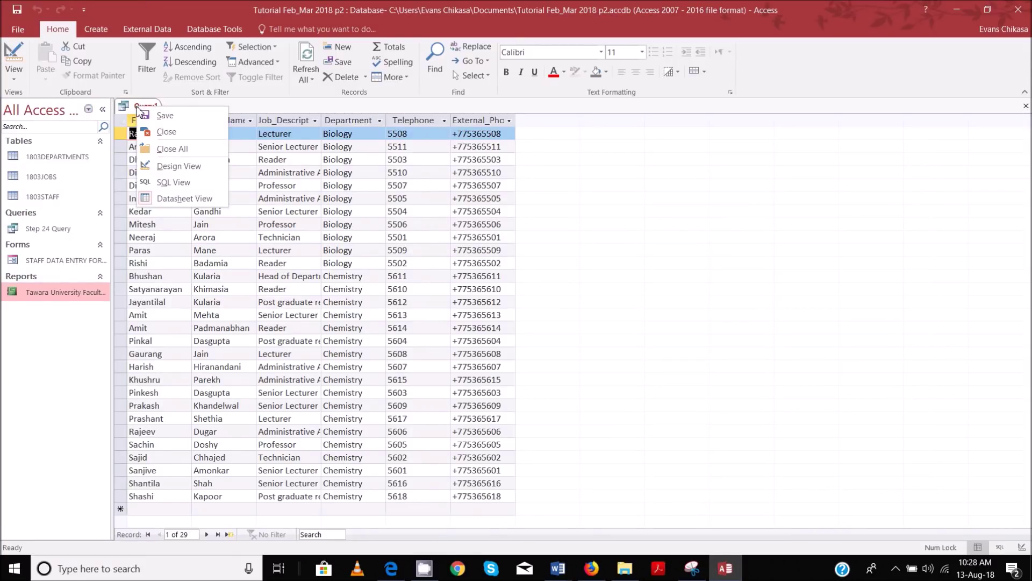
pyautogui.click(161, 115)
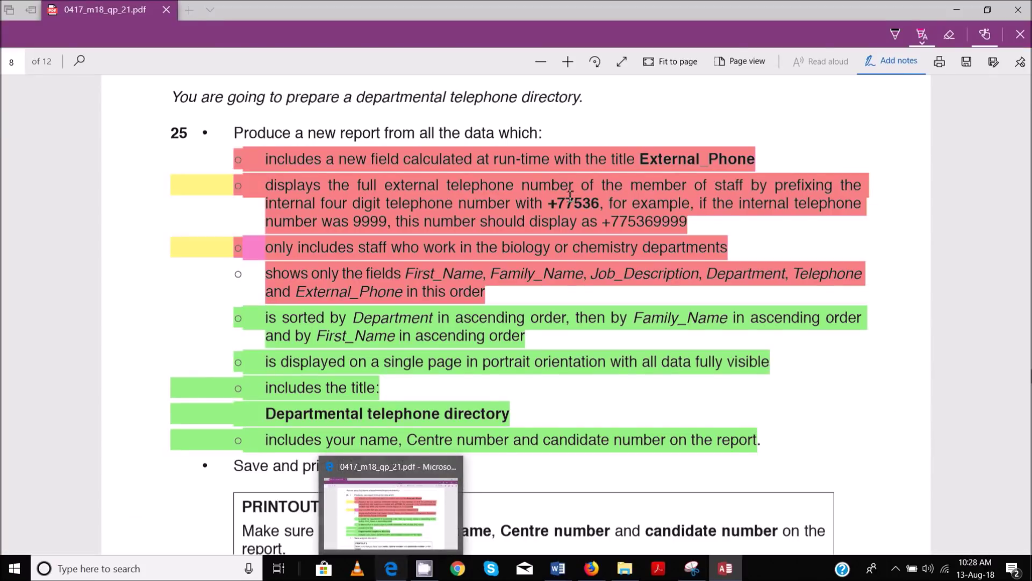
pyautogui.write('Step 25 Query')
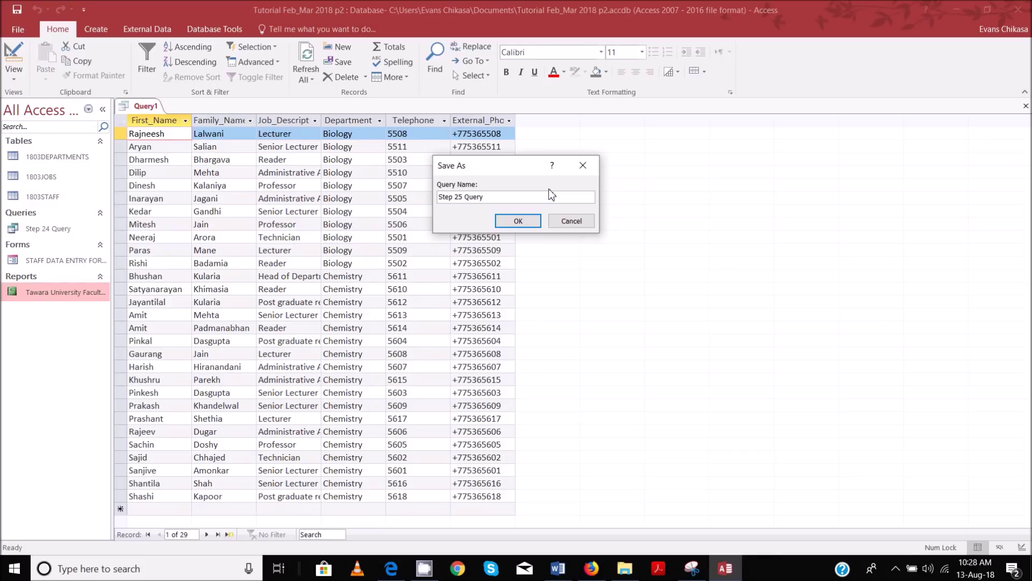
pyautogui.click(517, 221)
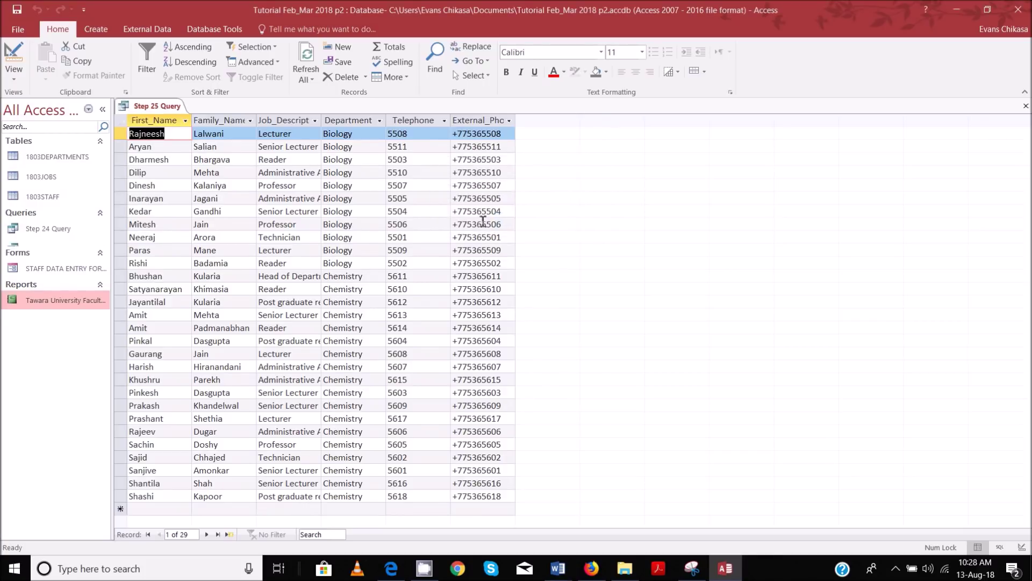
pyautogui.rightClick(144, 107)
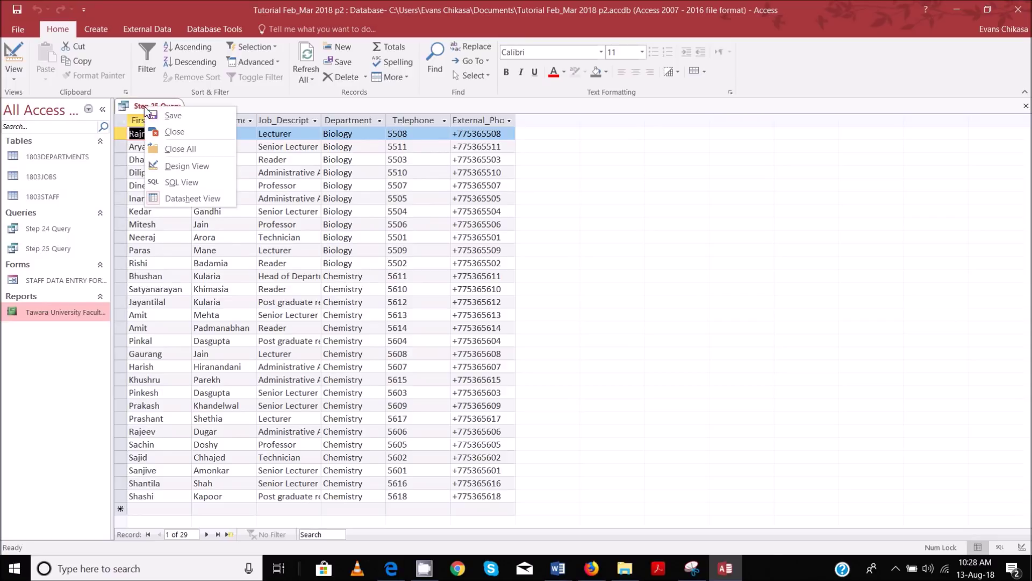
pyautogui.click(183, 133)
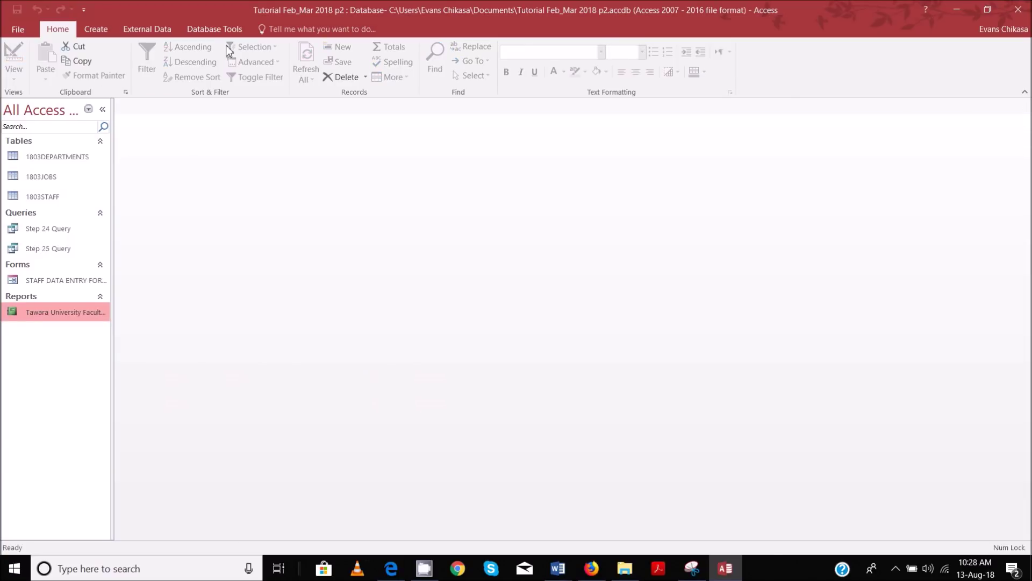
# Step: Start the Report Wizard on Step 25 Query with all fields, skipping grouping and sorting
pyautogui.click(105, 27)
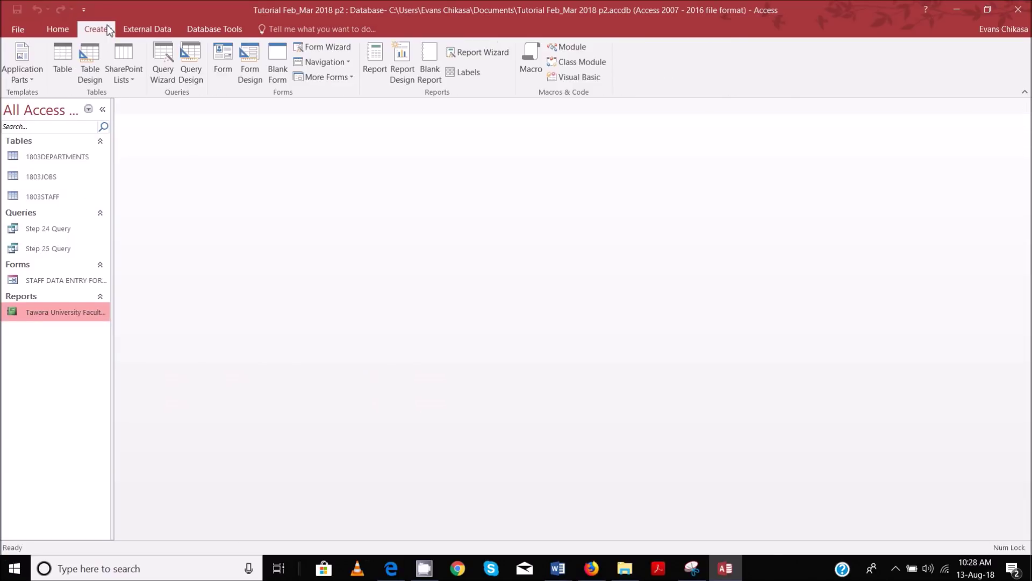
pyautogui.click(483, 50)
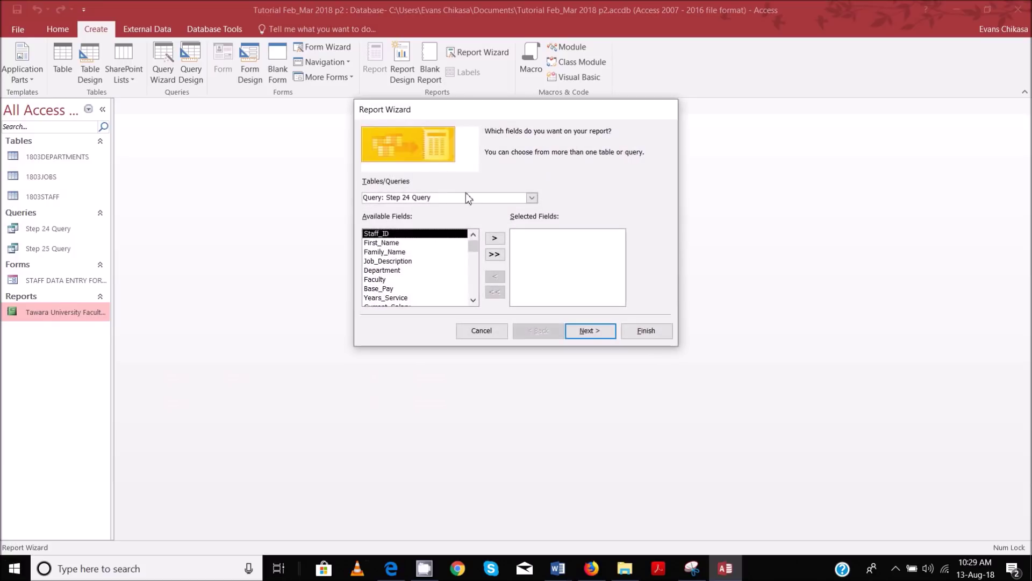
pyautogui.click(531, 198)
pyautogui.click(420, 247)
pyautogui.click(495, 254)
pyautogui.click(584, 337)
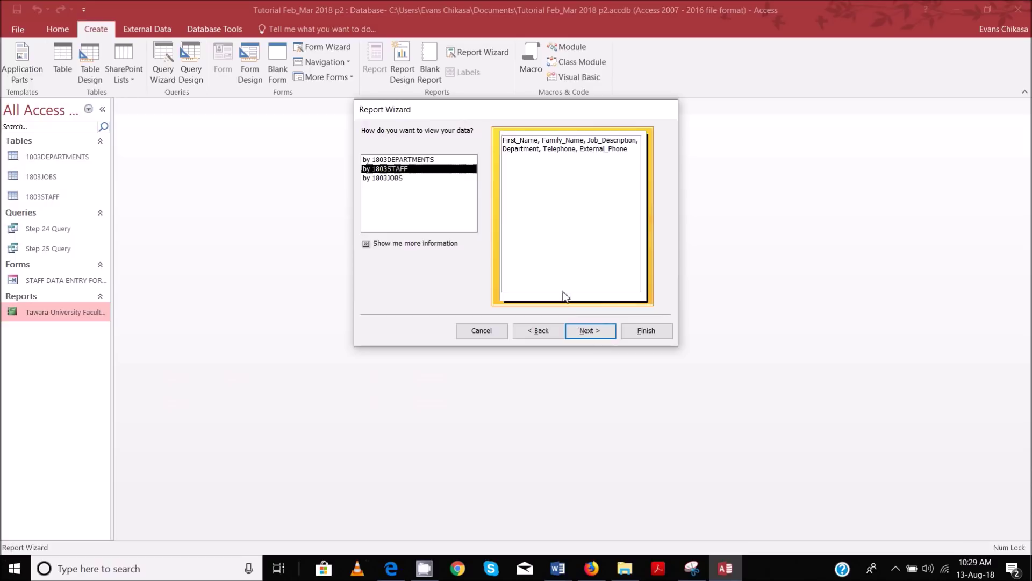
pyautogui.click(588, 333)
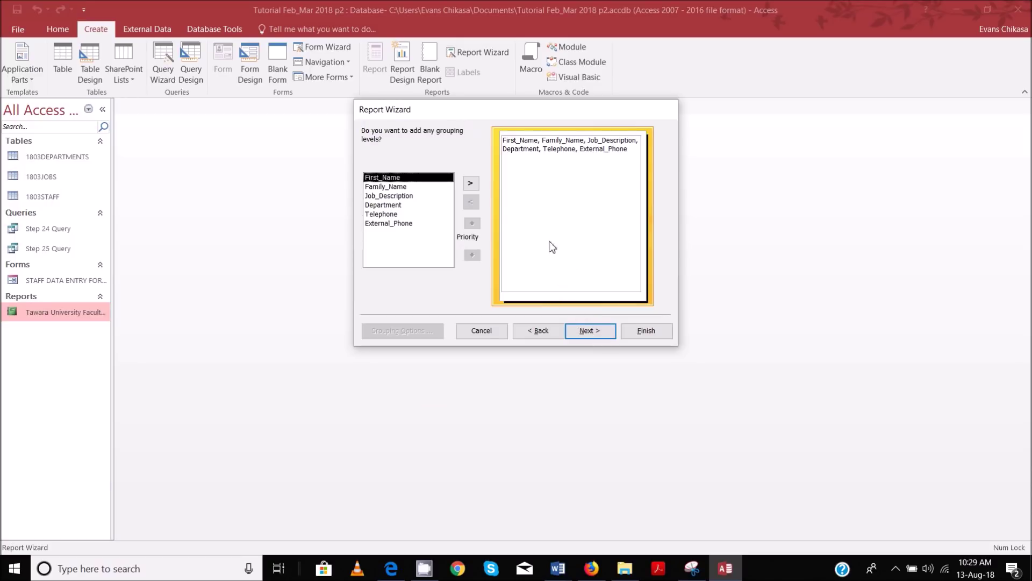
pyautogui.click(590, 332)
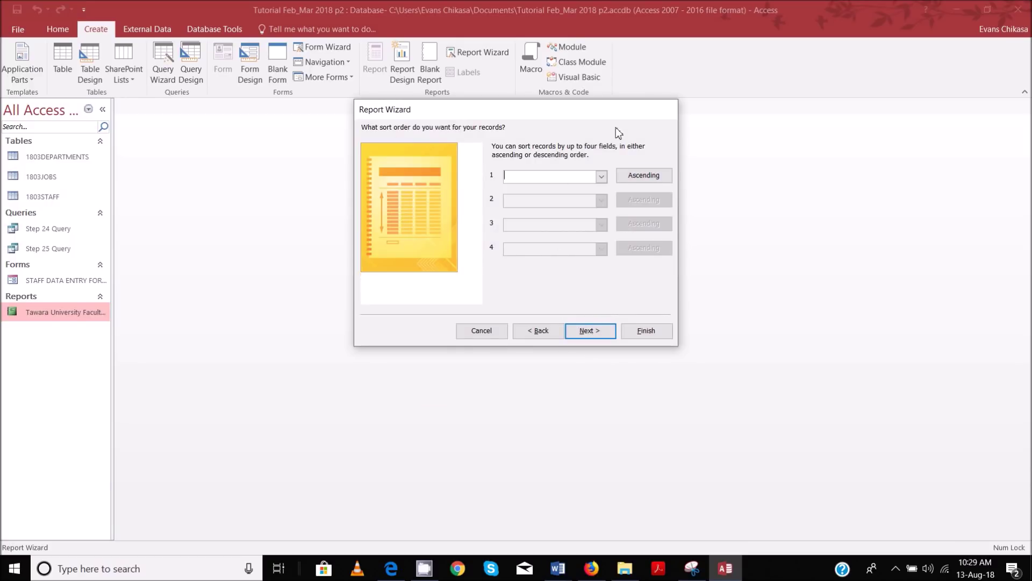
pyautogui.click(591, 330)
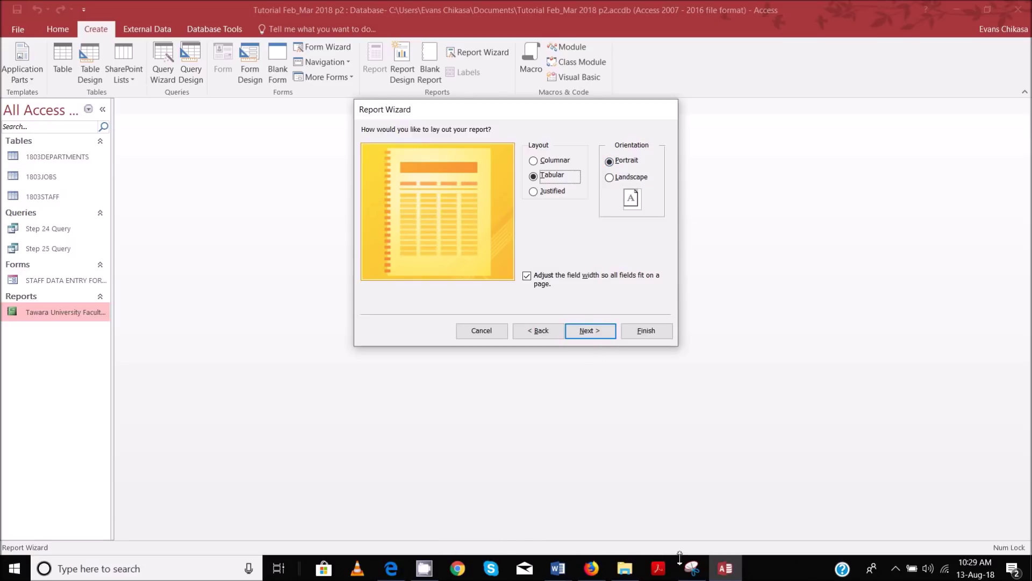
# Step: Mark the one-page portrait requirement in the exam PDF, then accept the tabular portrait layout
pyautogui.moveTo(392, 569)
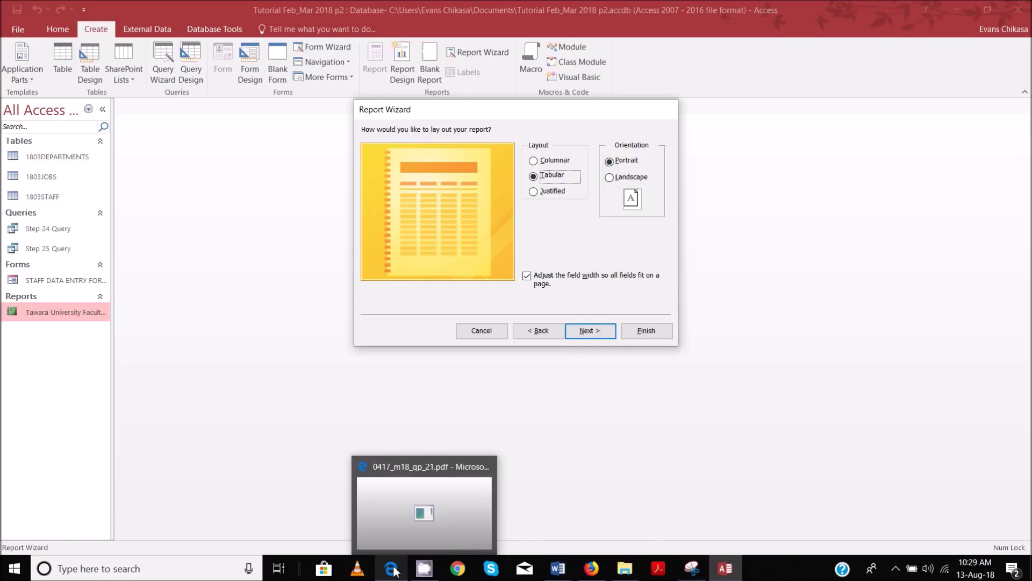
pyautogui.click(412, 516)
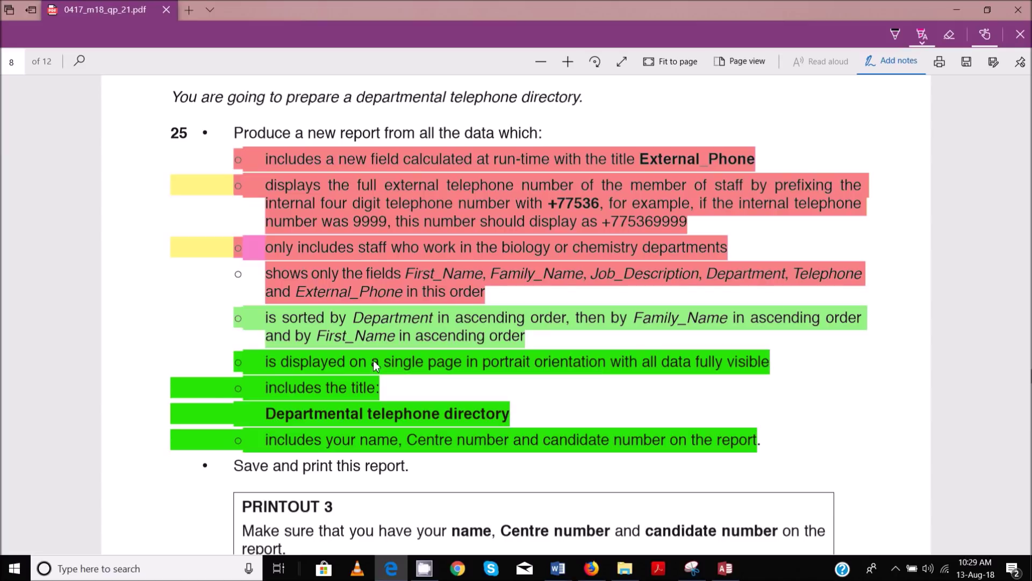
pyautogui.moveTo(263, 360); pyautogui.dragTo(546, 376)
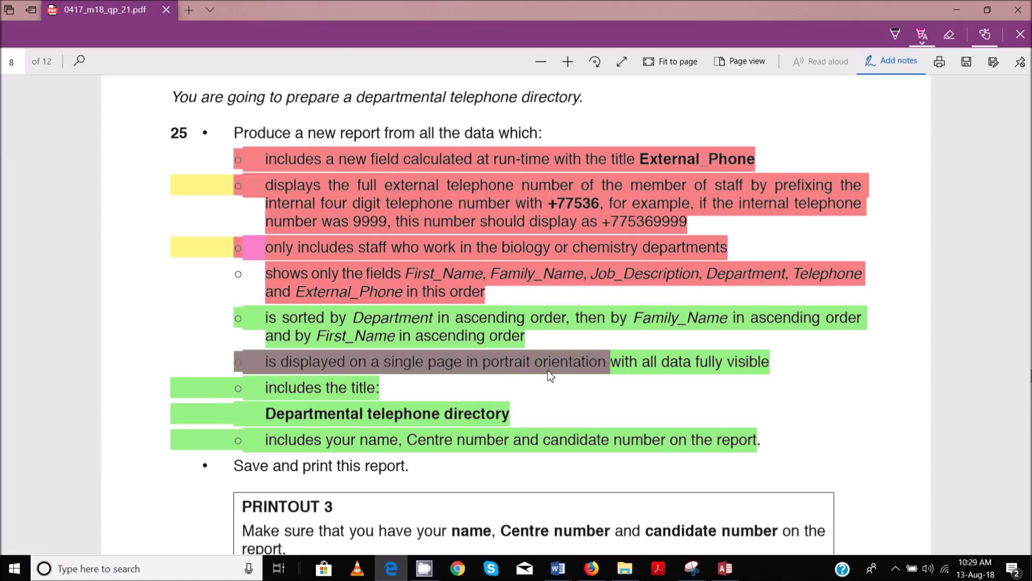
pyautogui.moveTo(607, 371); pyautogui.dragTo(688, 362)
pyautogui.moveTo(765, 368); pyautogui.dragTo(769, 367)
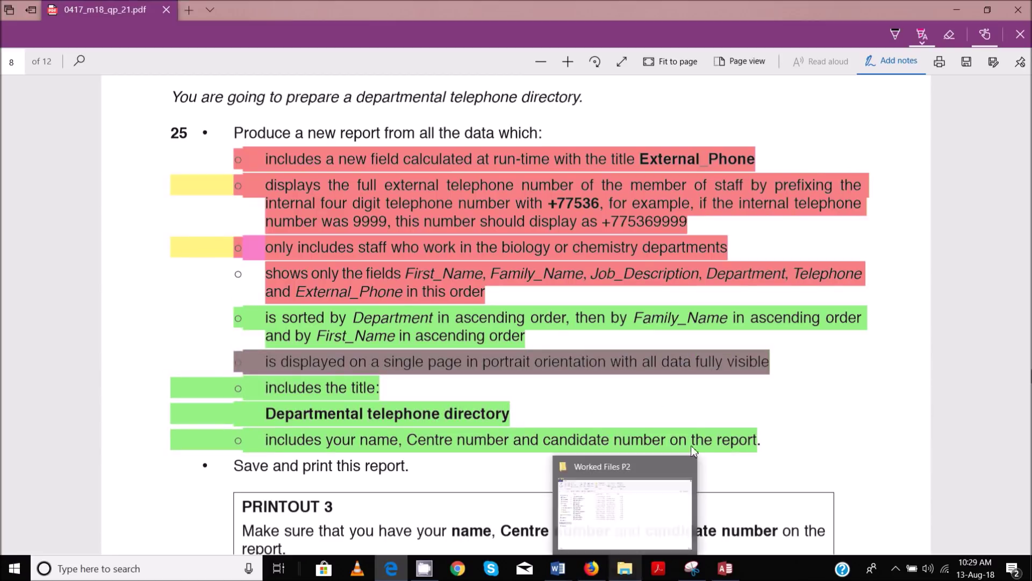
pyautogui.moveTo(736, 577)
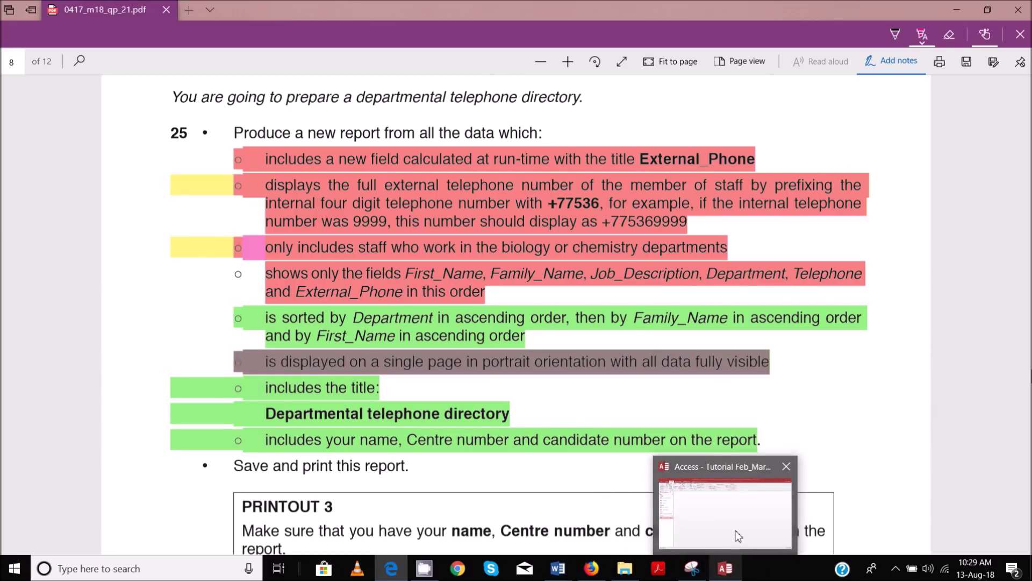
pyautogui.click(735, 536)
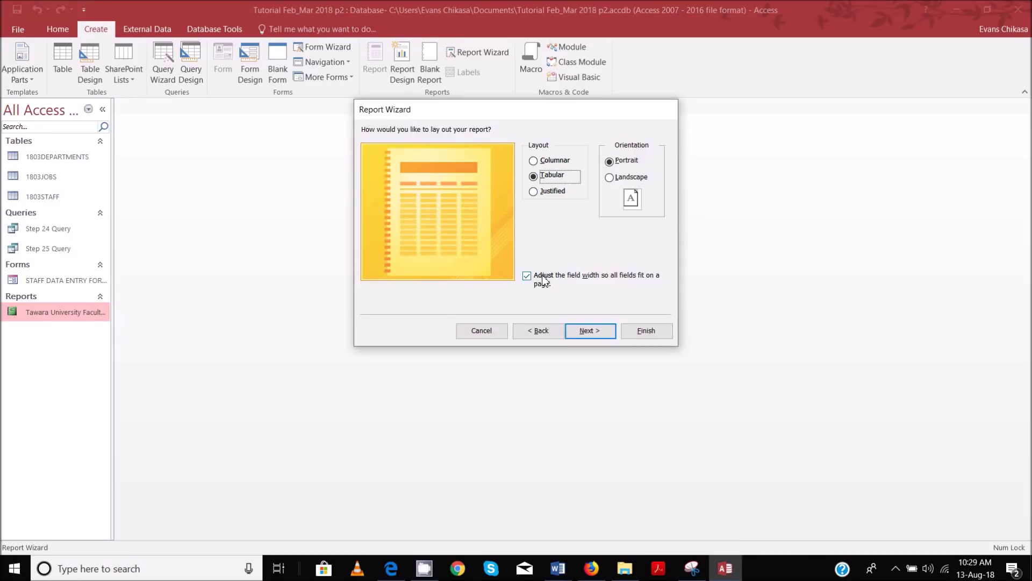
pyautogui.click(593, 329)
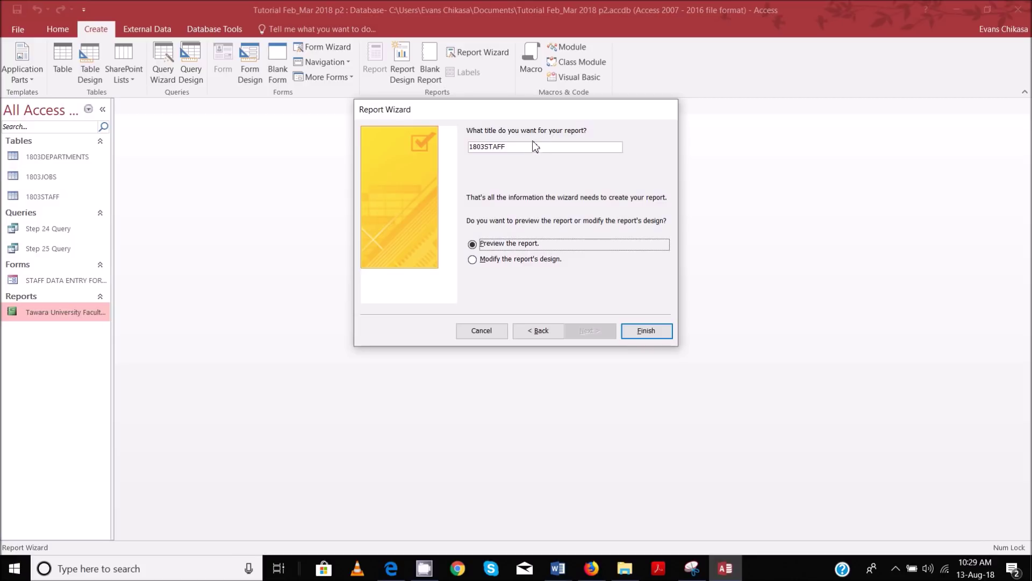
# Step: Replace the default title 1803STAFF with 'Departmental telephone directory', checking the exam PDF for wording
pyautogui.doubleClick(469, 147)
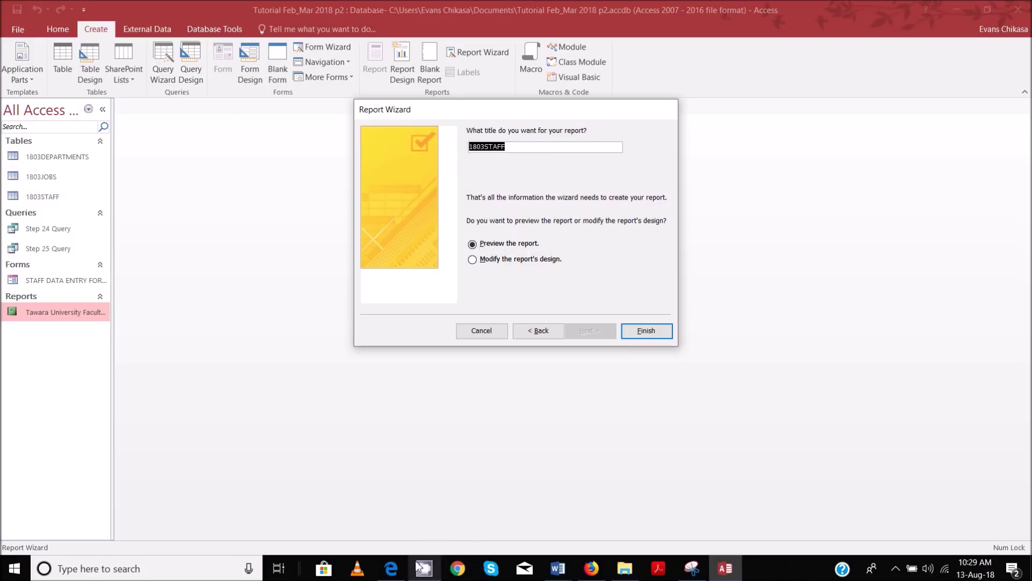
pyautogui.moveTo(394, 569)
pyautogui.click(398, 499)
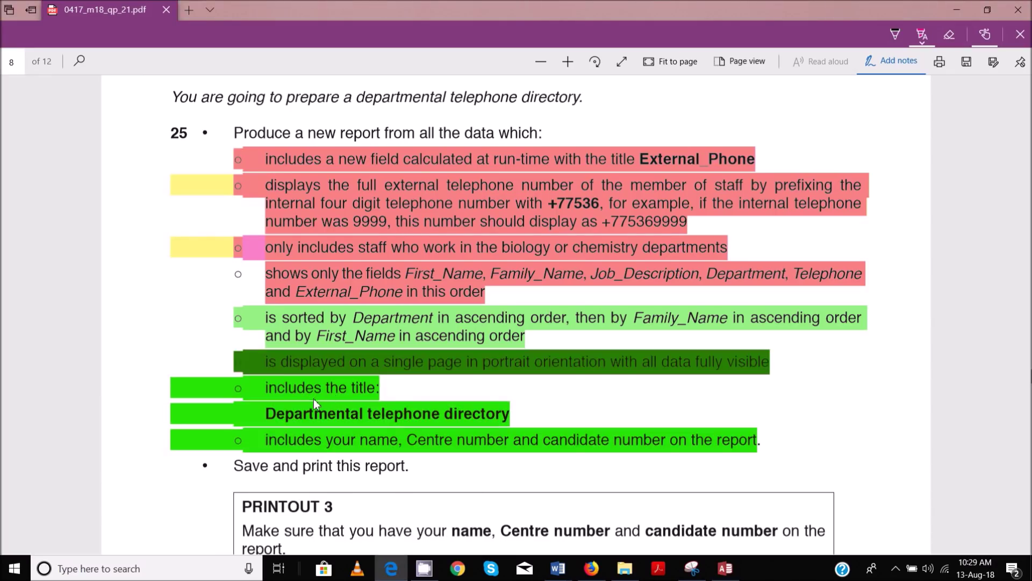
pyautogui.moveTo(267, 419); pyautogui.dragTo(500, 422)
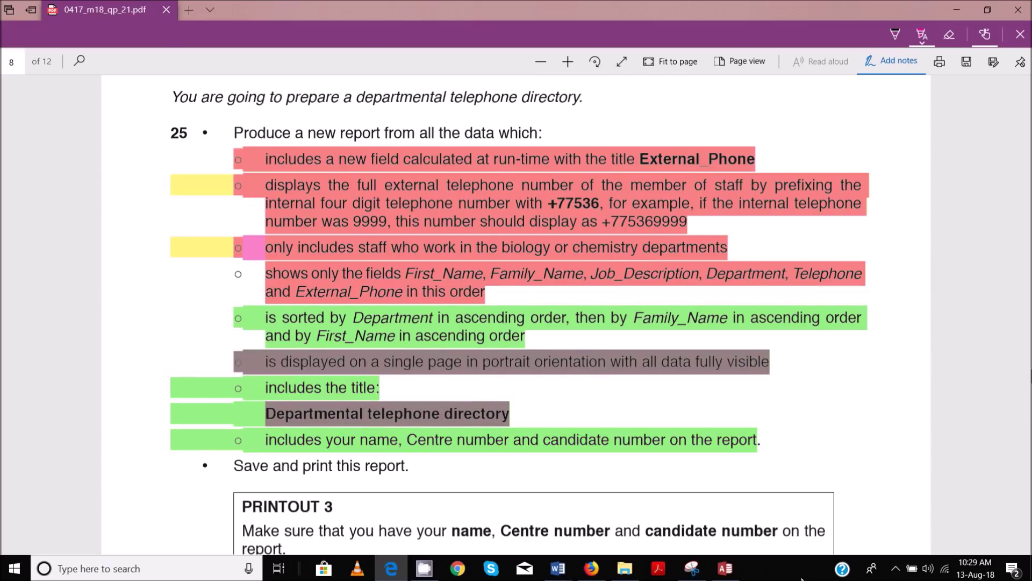
pyautogui.click(725, 568)
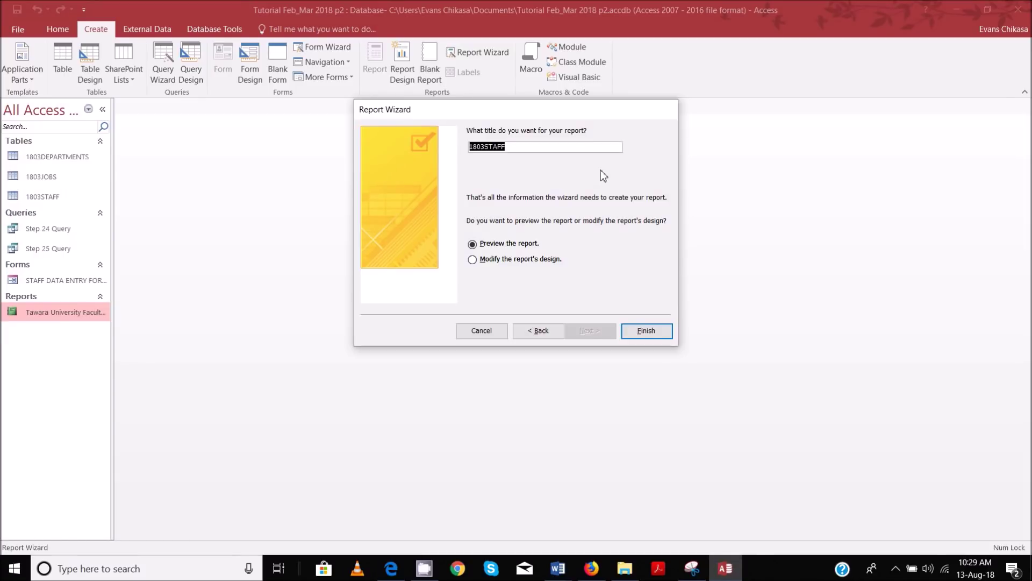
pyautogui.write('Depat')
pyautogui.press('BackSpace')
pyautogui.write('rtmental')
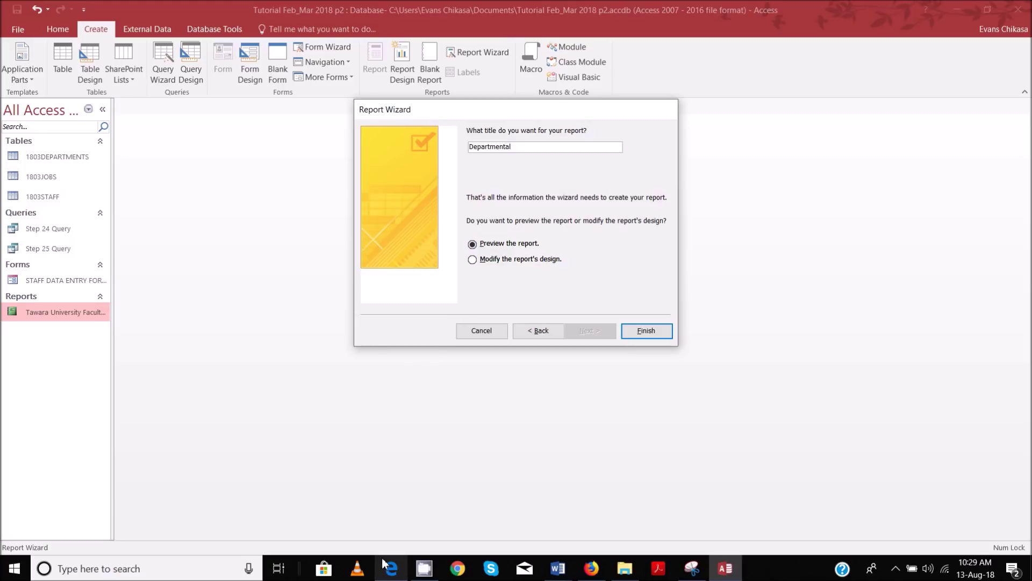
pyautogui.moveTo(388, 567)
pyautogui.moveTo(404, 539)
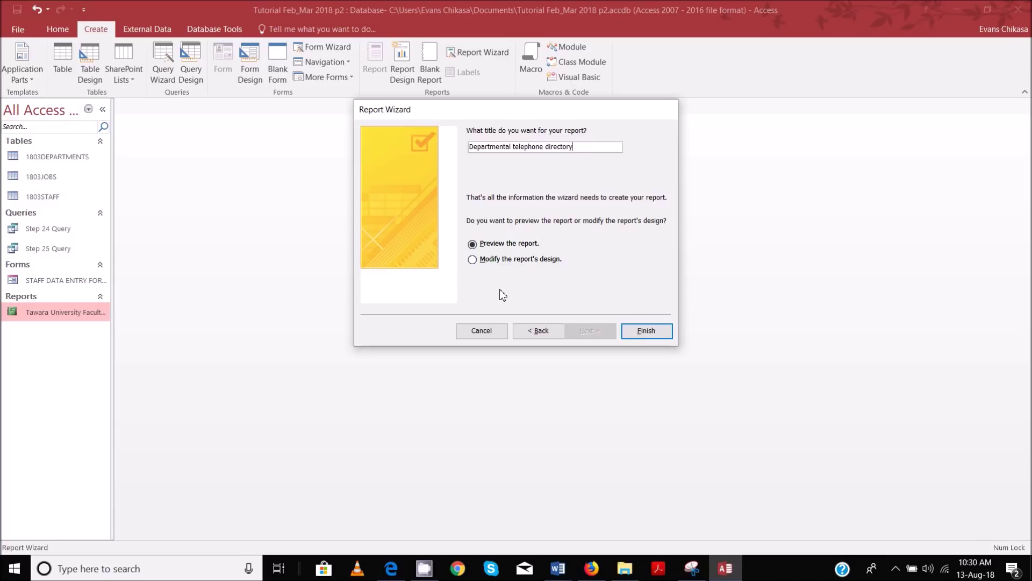
# Step: Finish the wizard with 'Modify the report's design' chosen, then switch to Layout View
pyautogui.click(573, 260)
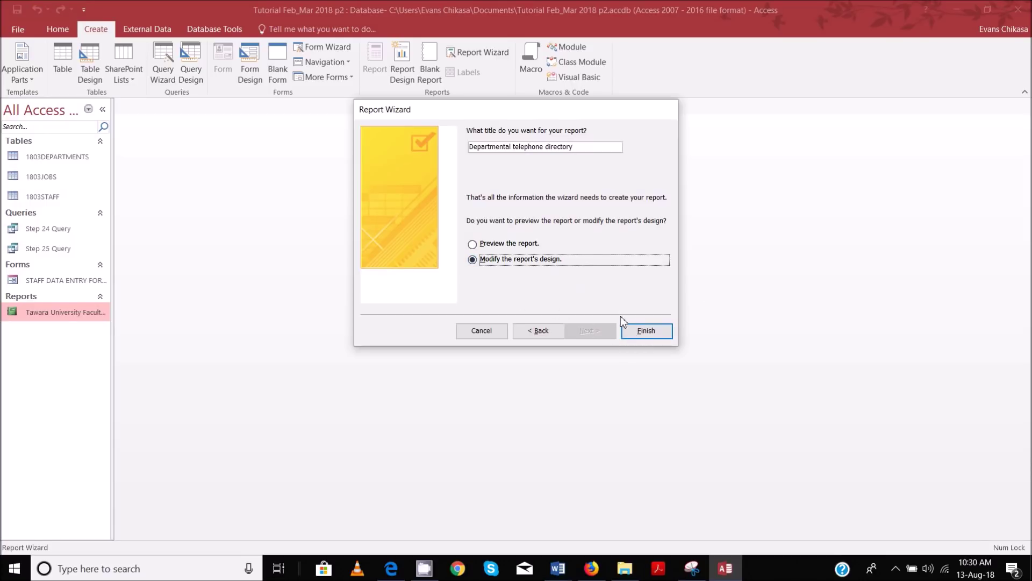
pyautogui.click(645, 331)
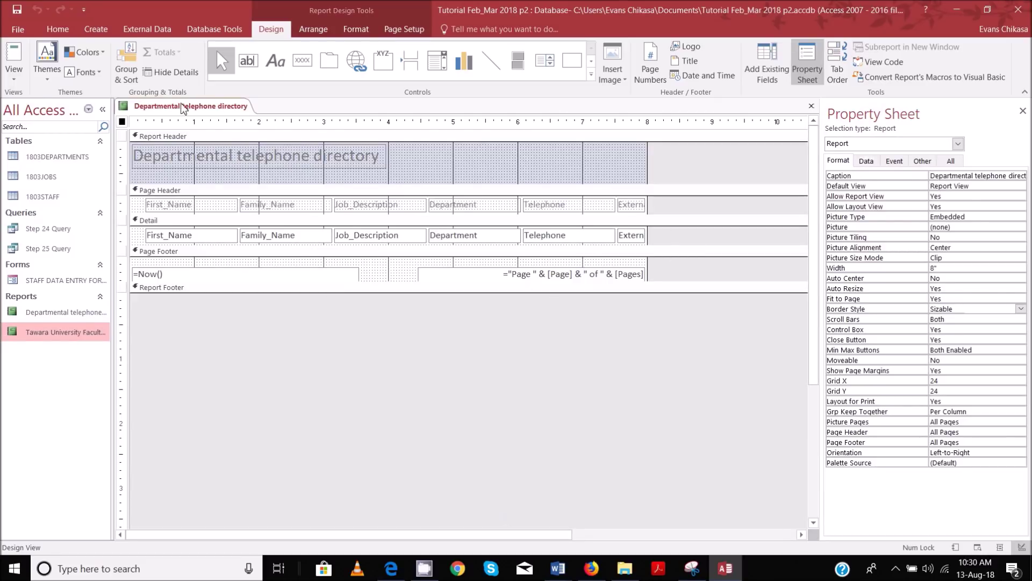
pyautogui.click(16, 78)
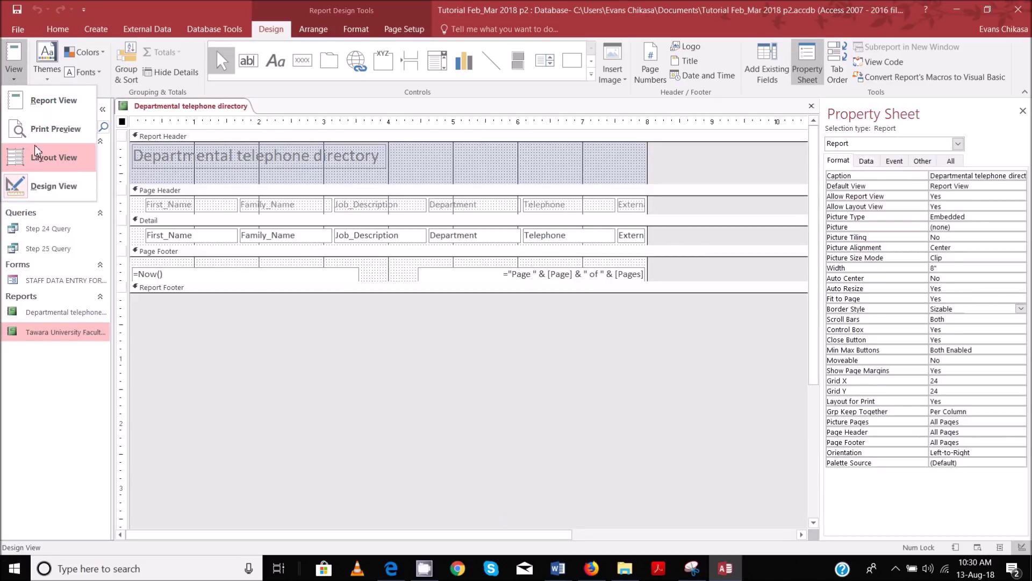
pyautogui.click(48, 156)
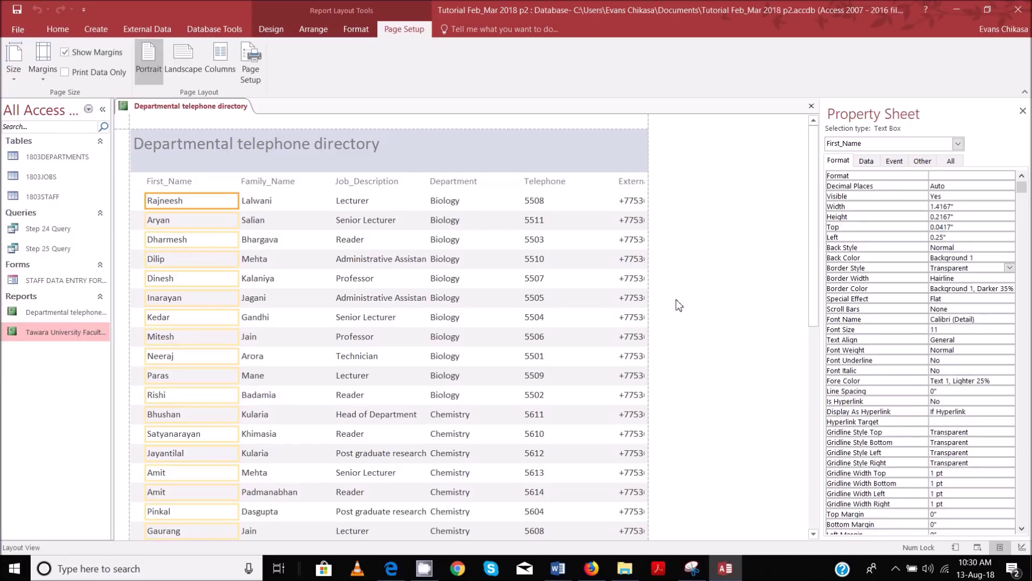
# Step: Narrow the First_Name column in Layout View
pyautogui.scroll(-2, 304, 285)
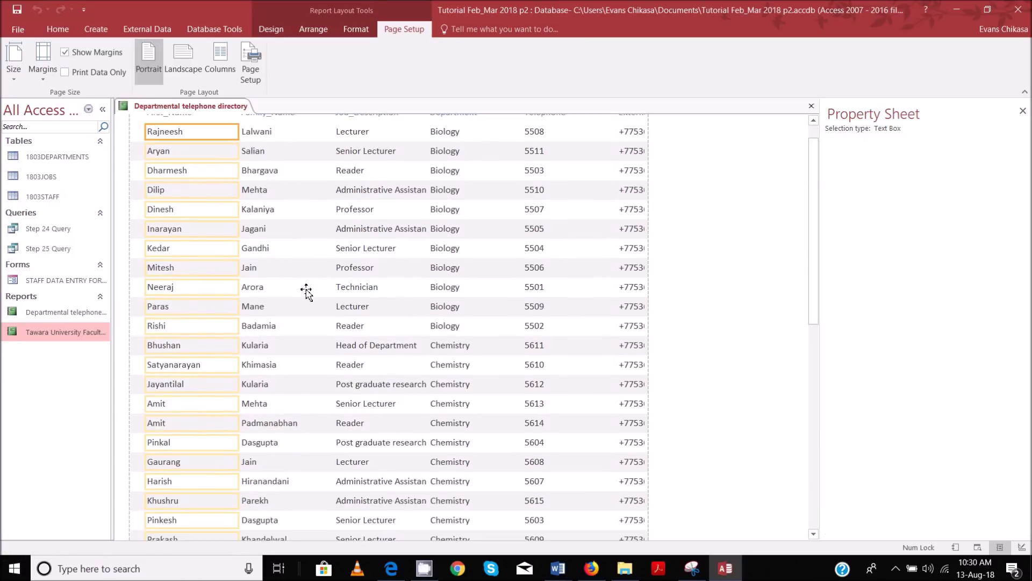
pyautogui.scroll(-5, 312, 280)
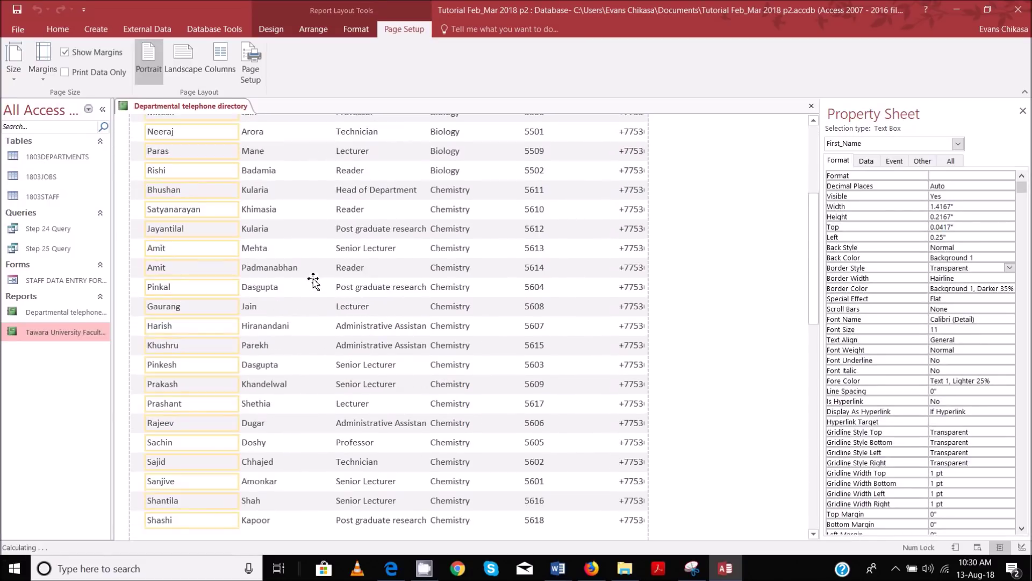
pyautogui.scroll(7, 317, 280)
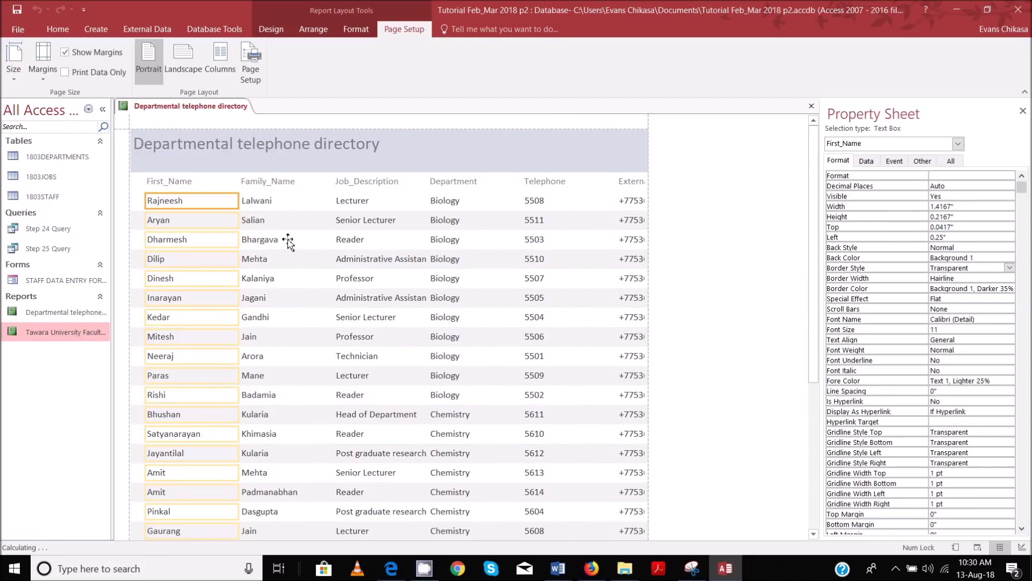
pyautogui.keyDown('shift'); pyautogui.click(224, 181); pyautogui.keyUp('shift')
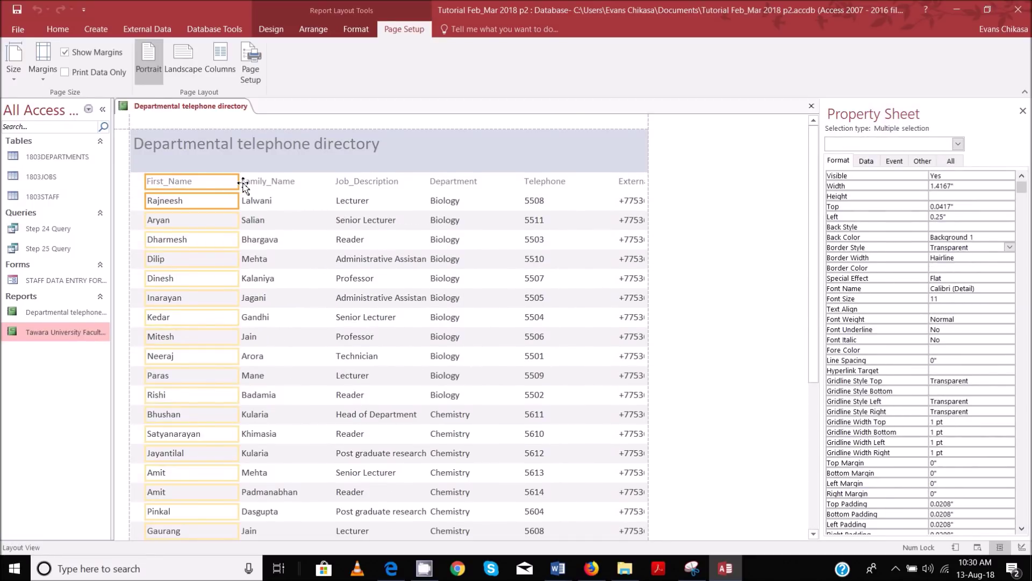
pyautogui.moveTo(239, 182); pyautogui.dragTo(212, 183)
# Step: Move the Family_Name column left beside First_Name, to a 1.25" left position
pyautogui.keyDown('shift'); pyautogui.click(288, 168); pyautogui.keyUp('shift')
pyautogui.keyDown('shift'); pyautogui.click(290, 182); pyautogui.keyUp('shift')
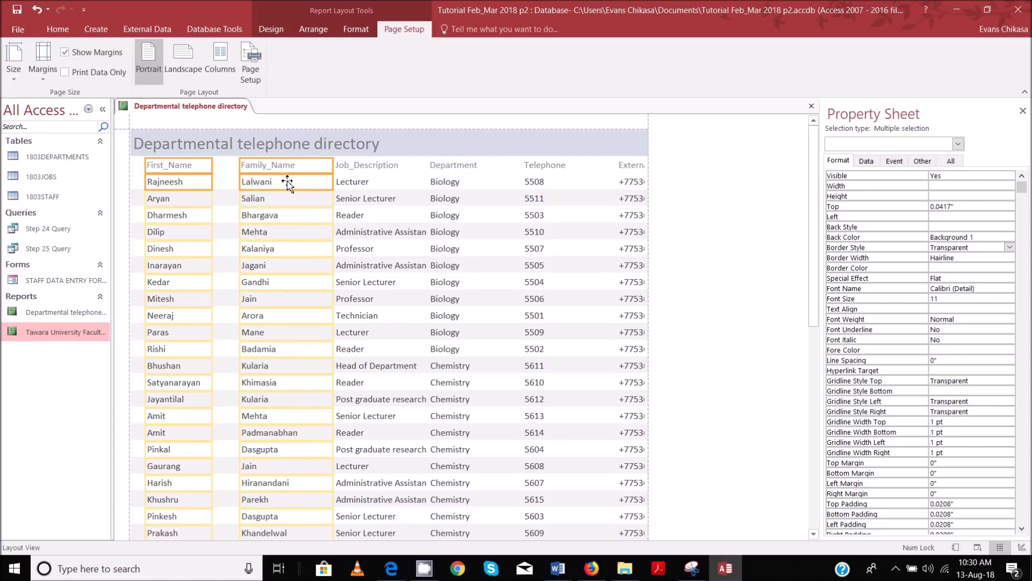
pyautogui.moveTo(293, 173); pyautogui.dragTo(267, 171)
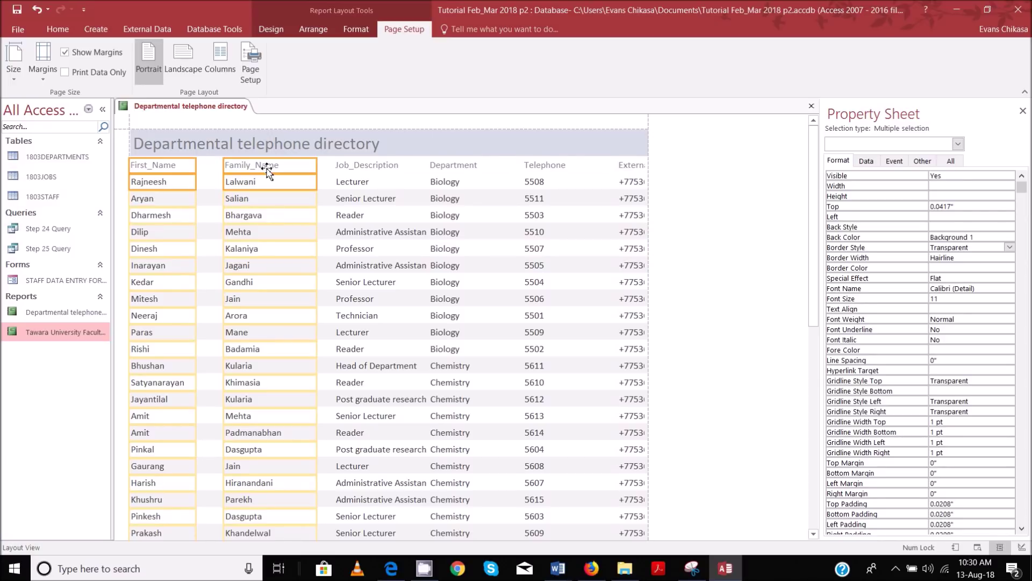
pyautogui.hotkey('ctrl', 'z')
pyautogui.click(266, 166)
pyautogui.keyDown('shift'); pyautogui.click(279, 179); pyautogui.keyUp('shift')
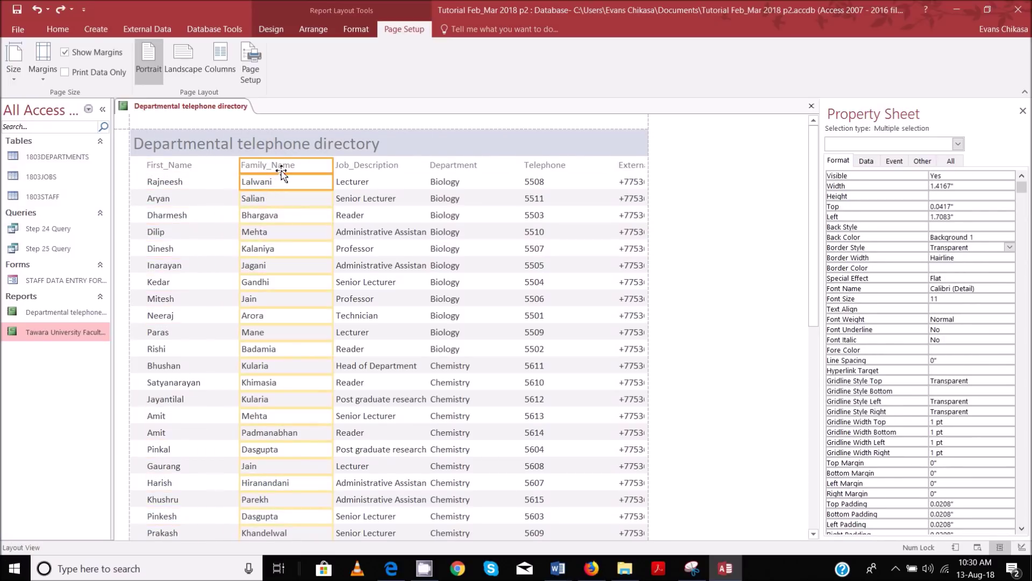
pyautogui.moveTo(283, 171); pyautogui.dragTo(253, 171)
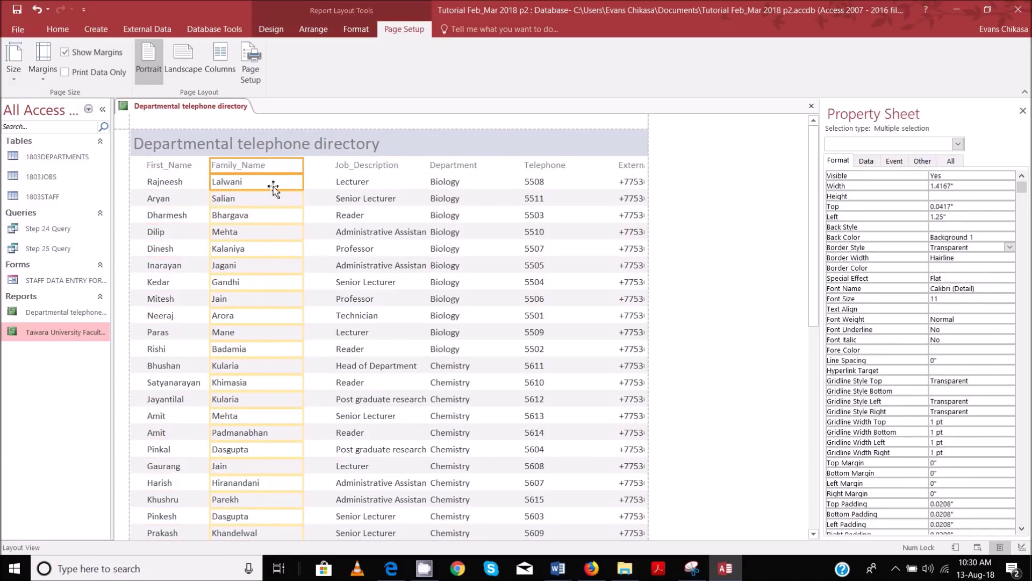
pyautogui.scroll(-3, 285, 203)
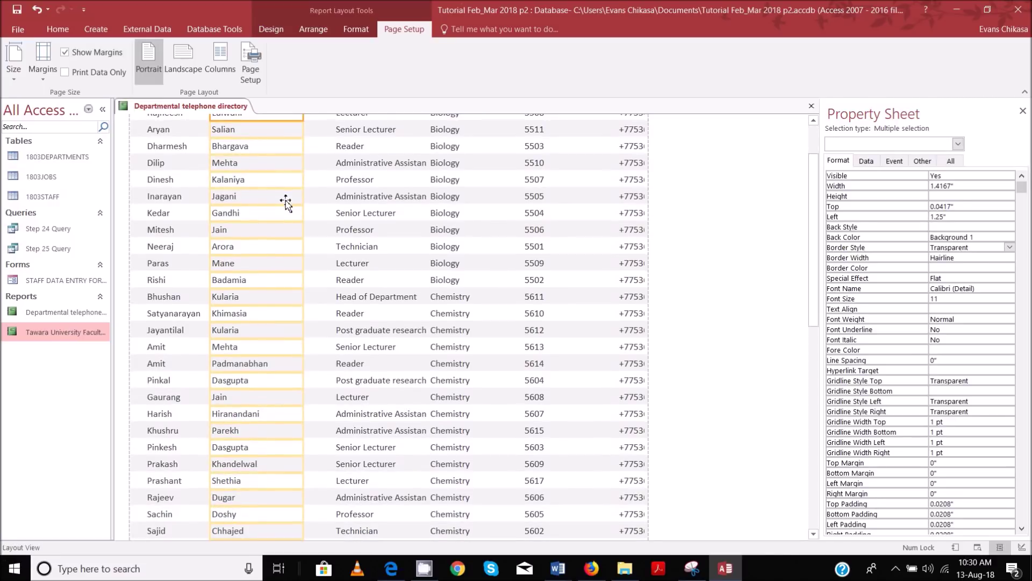
pyautogui.scroll(3, 285, 203)
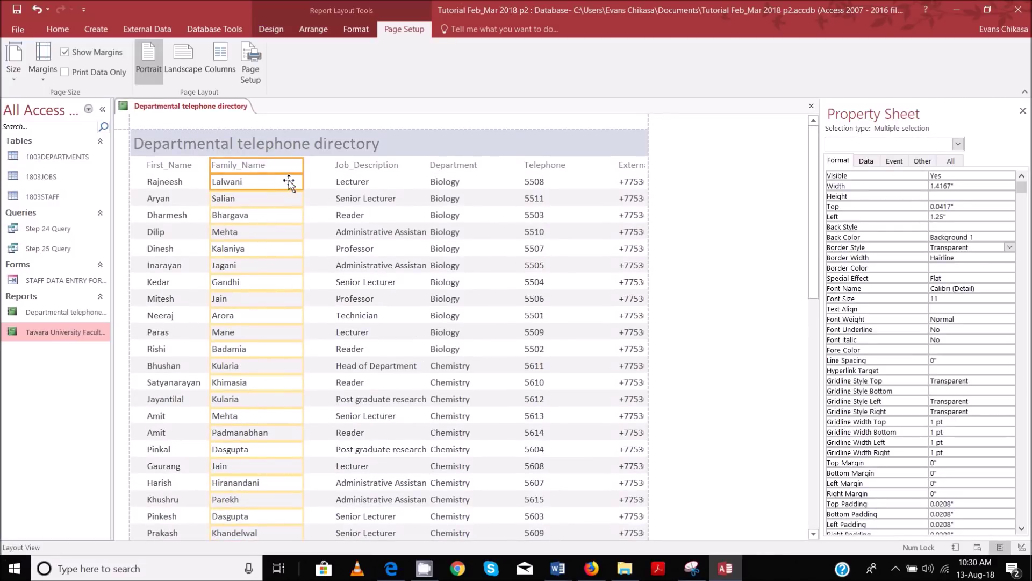
pyautogui.click(355, 175)
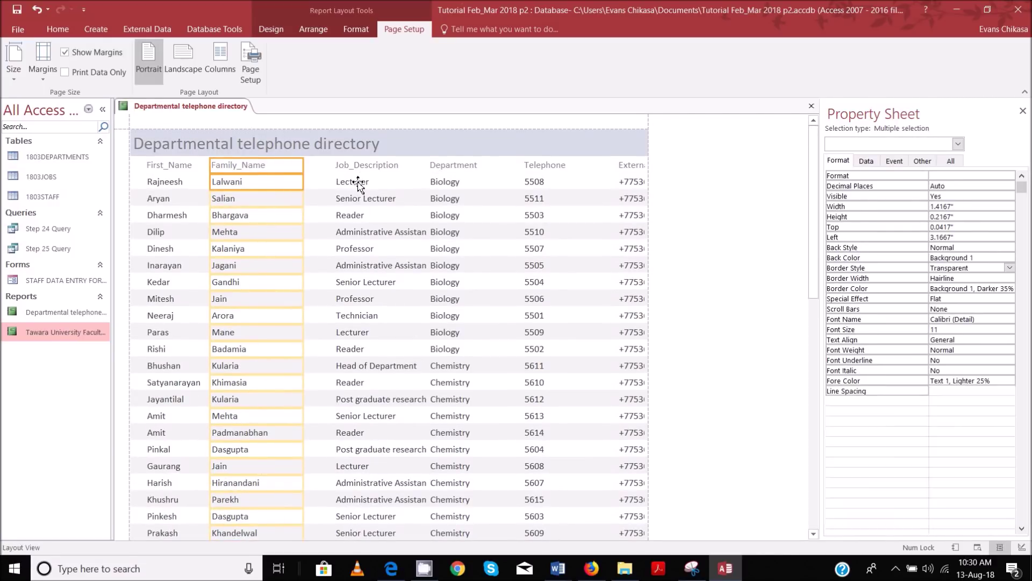
# Step: Widen the Job_Description column so the full job titles fit
pyautogui.keyDown('ctrl'); pyautogui.click(355, 167); pyautogui.keyUp('ctrl')
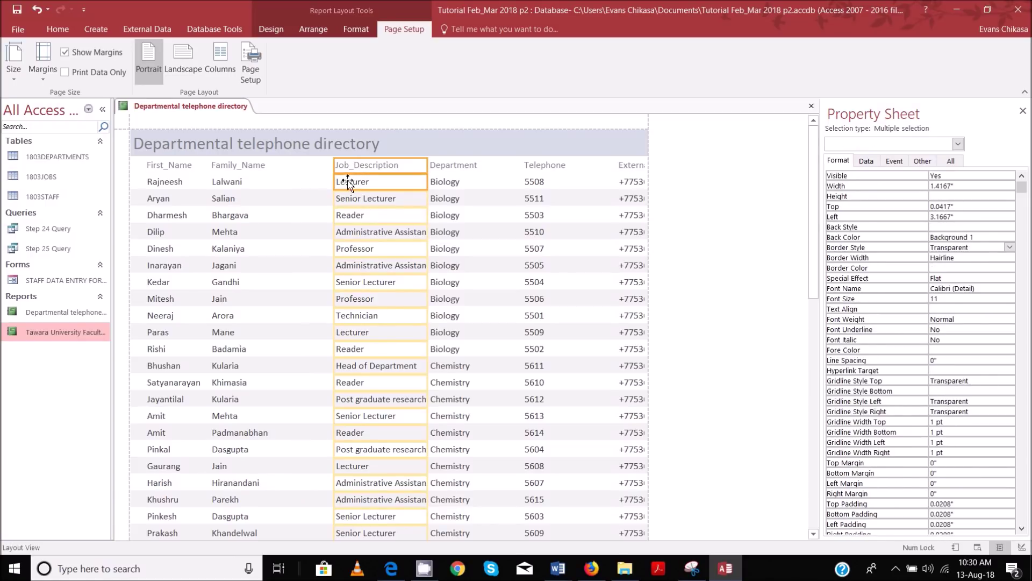
pyautogui.keyDown('ctrl'); pyautogui.click(454, 165); pyautogui.keyUp('ctrl')
pyautogui.keyDown('ctrl'); pyautogui.click(453, 183); pyautogui.keyUp('ctrl')
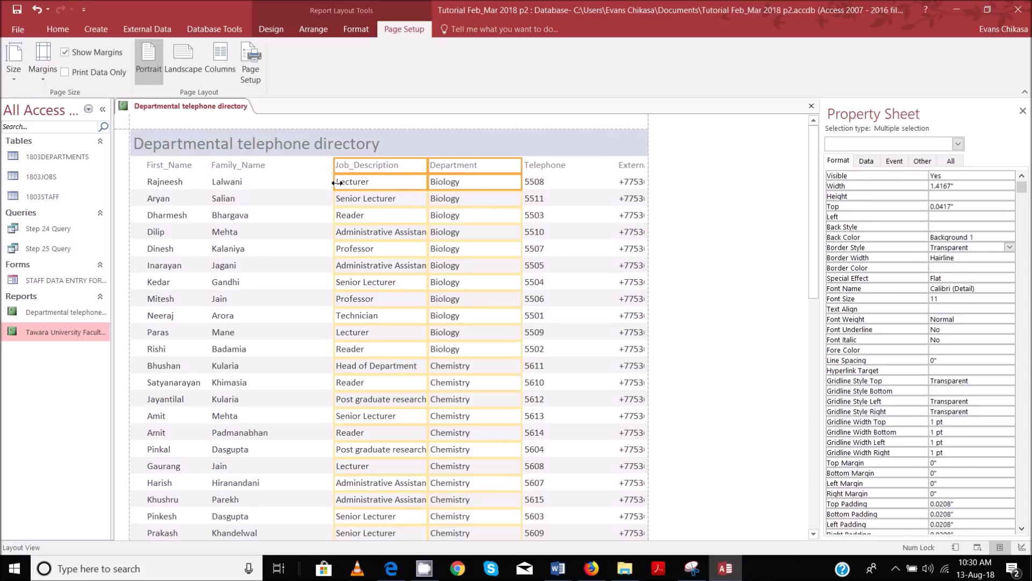
pyautogui.moveTo(337, 183); pyautogui.dragTo(321, 183)
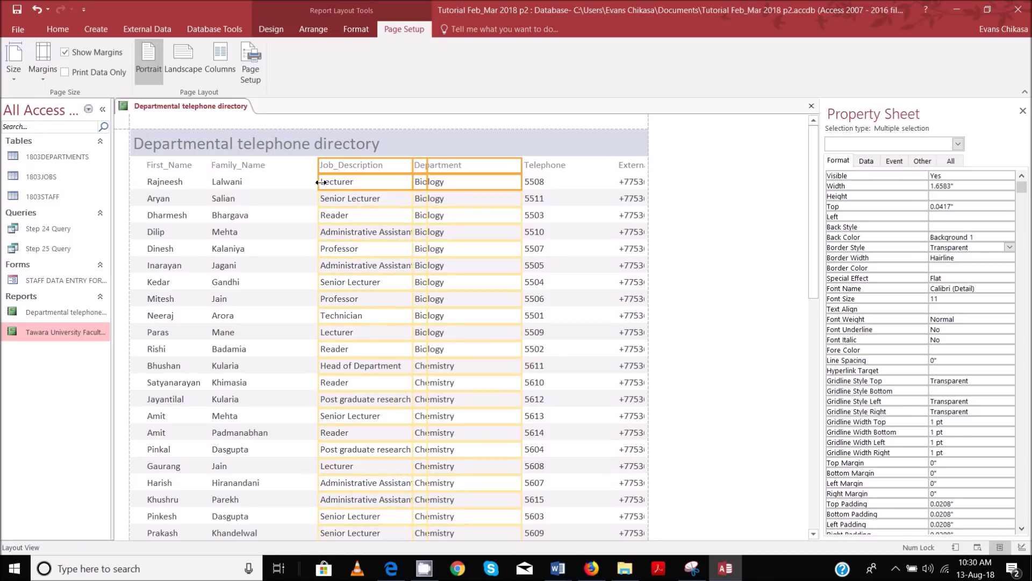
pyautogui.hotkey('ctrl', 'z')
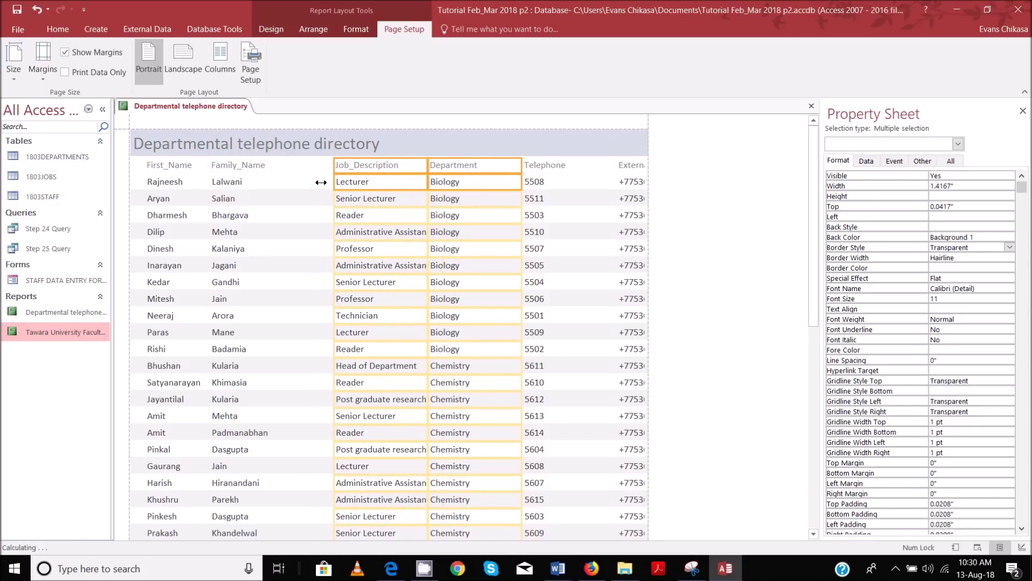
pyautogui.click(308, 225)
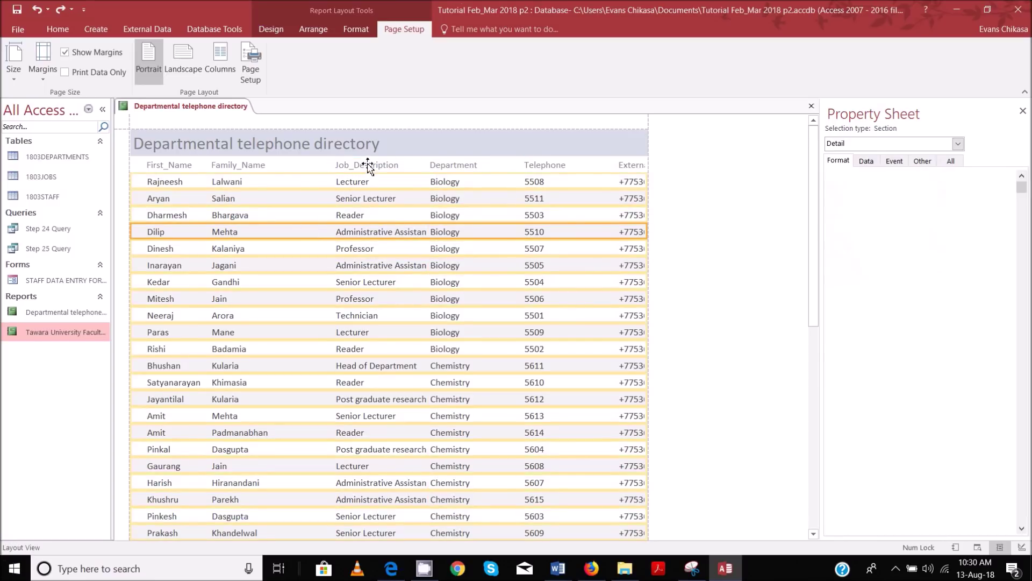
pyautogui.click(368, 164)
pyautogui.keyDown('shift'); pyautogui.click(373, 183); pyautogui.keyUp('shift')
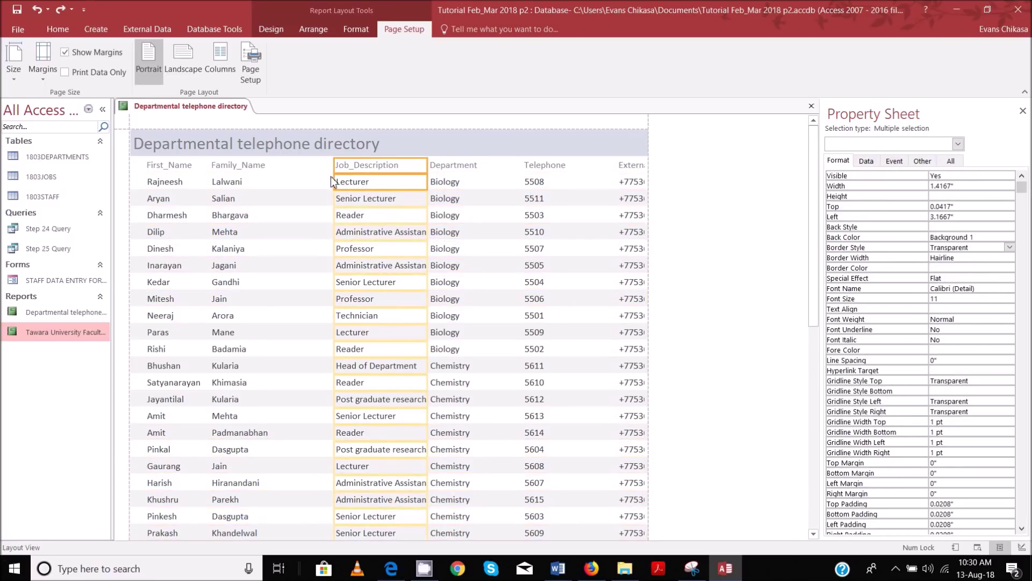
pyautogui.moveTo(336, 183); pyautogui.dragTo(302, 184)
pyautogui.scroll(-5, 342, 221)
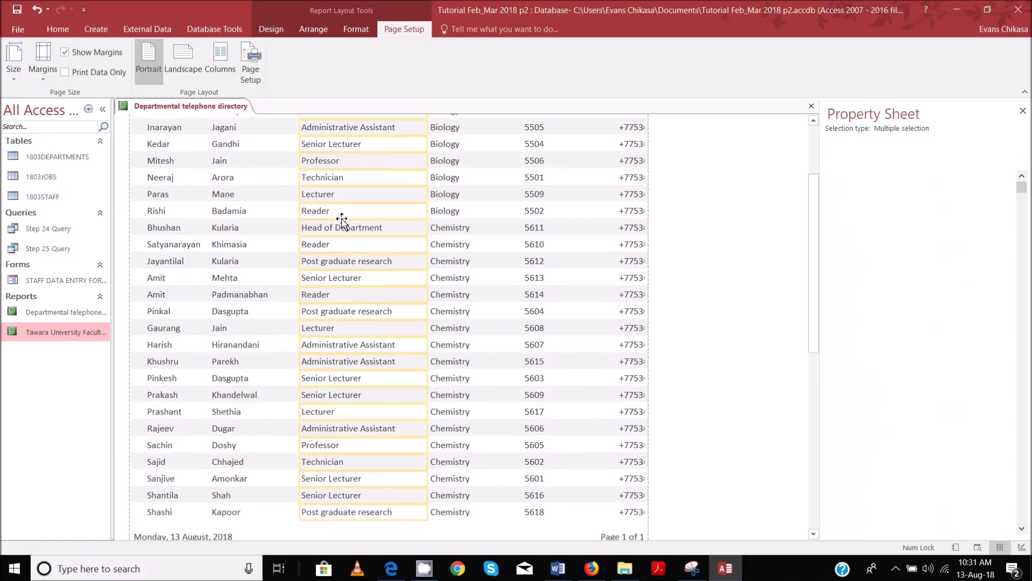
pyautogui.scroll(5, 342, 220)
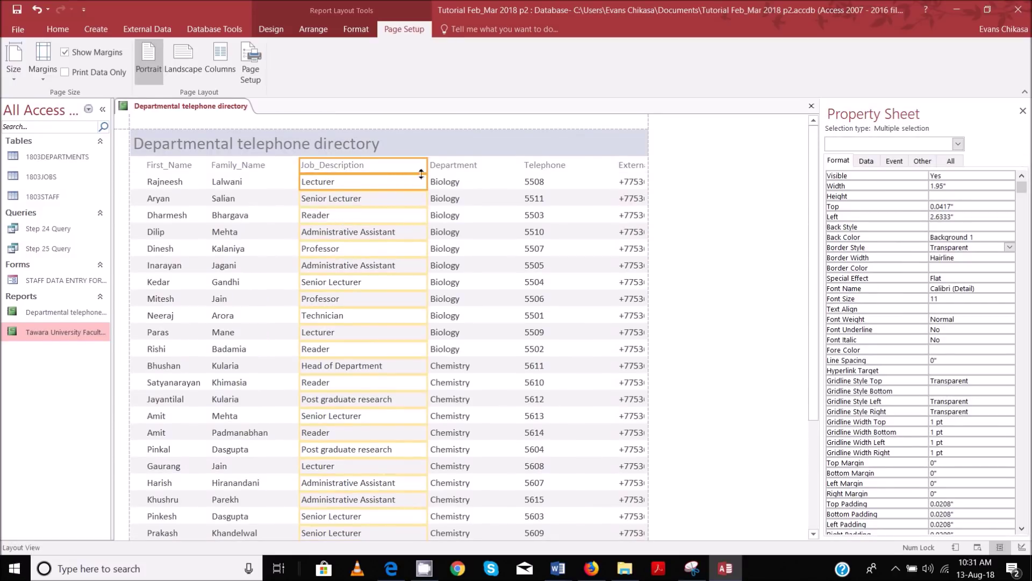
pyautogui.moveTo(428, 168); pyautogui.dragTo(337, 170)
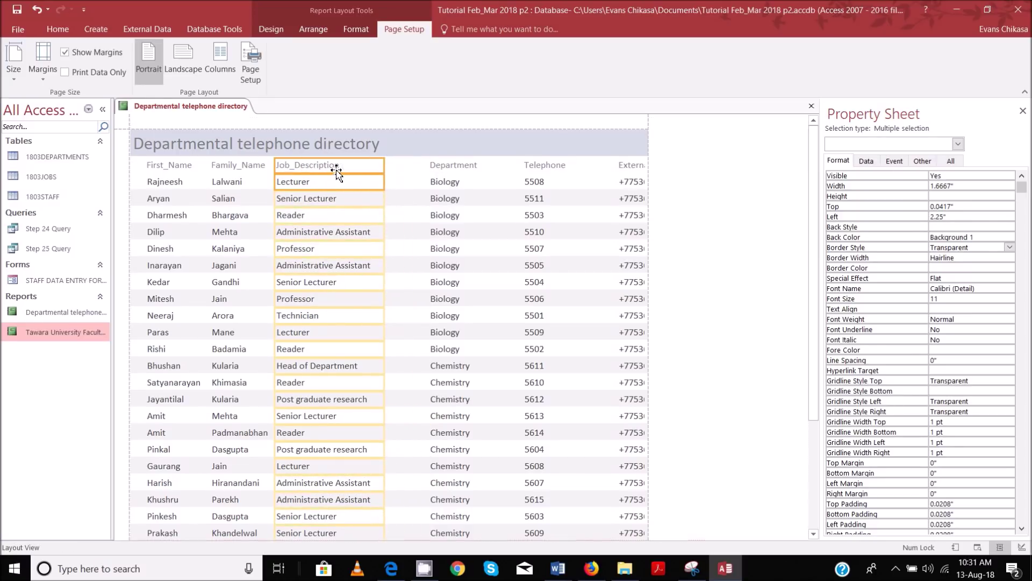
# Step: Shift the Department and Telephone columns left, with Telephone starting at 5.4583"
pyautogui.click(462, 166)
pyautogui.keyDown('shift'); pyautogui.click(461, 182); pyautogui.keyUp('shift')
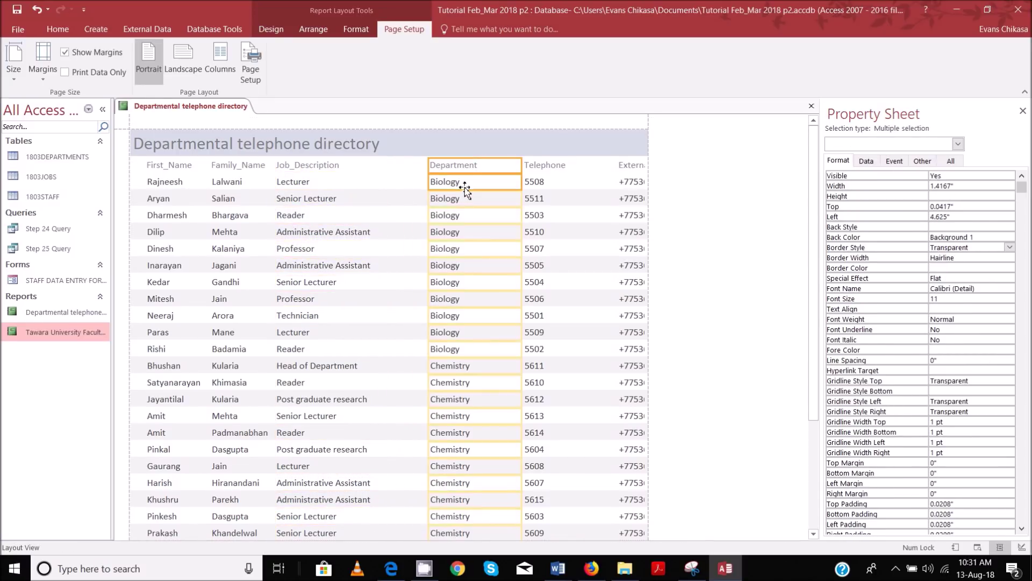
pyautogui.moveTo(463, 171); pyautogui.dragTo(417, 164)
pyautogui.scroll(-3, 454, 191)
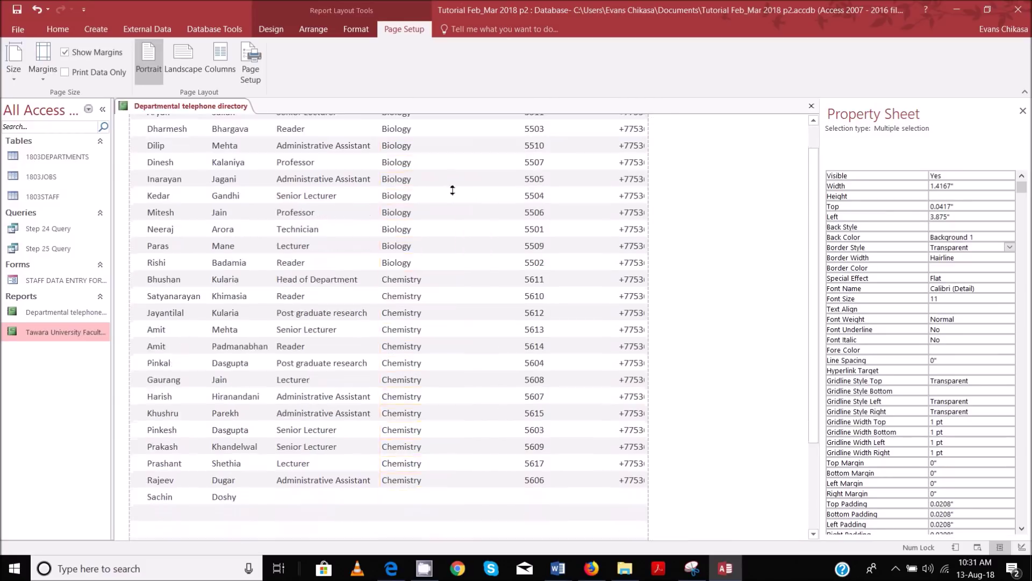
pyautogui.scroll(-1, 451, 191)
pyautogui.scroll(4, 448, 195)
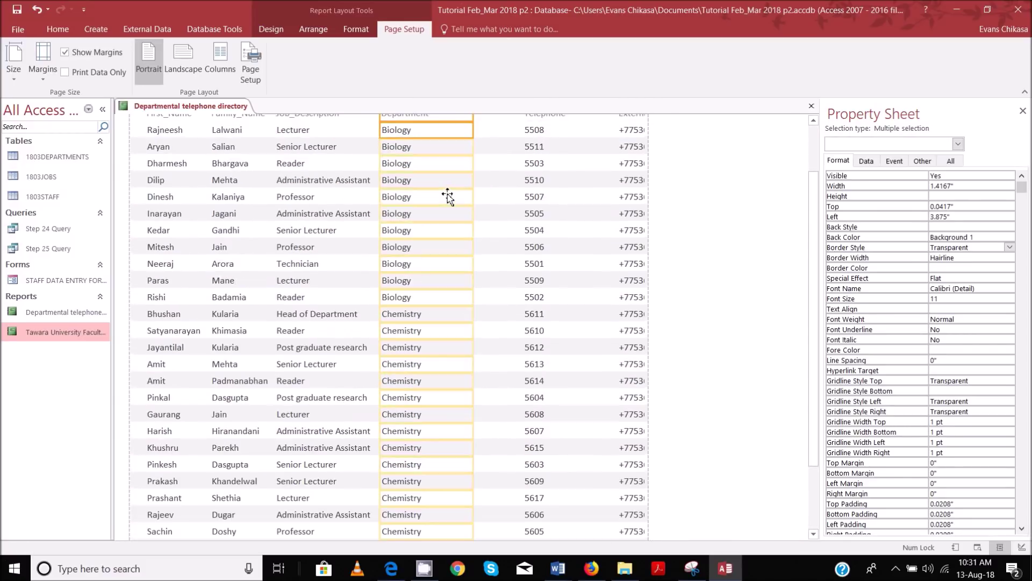
pyautogui.keyDown('shift'); pyautogui.click(528, 171); pyautogui.keyUp('shift')
pyautogui.moveTo(528, 171); pyautogui.dragTo(502, 169)
pyautogui.click(537, 166)
pyautogui.click(626, 165)
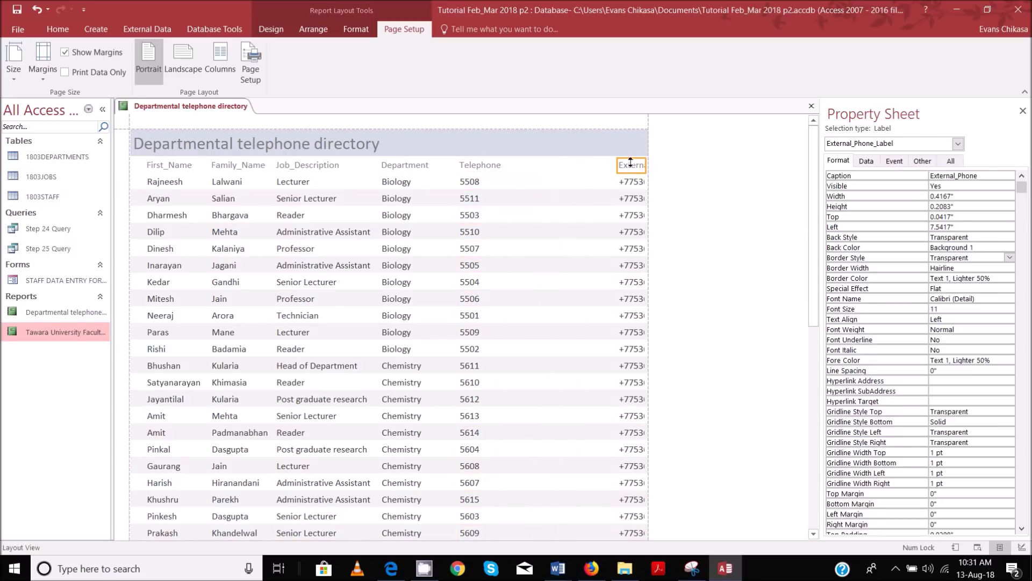
pyautogui.click(627, 166)
pyautogui.click(624, 168)
pyautogui.click(624, 182)
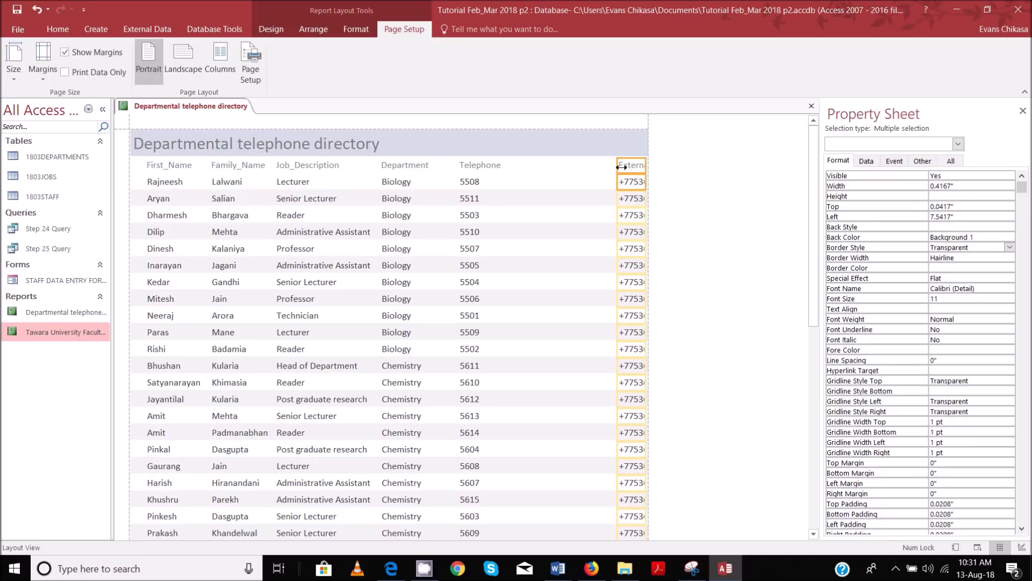
pyautogui.moveTo(621, 168); pyautogui.dragTo(529, 166)
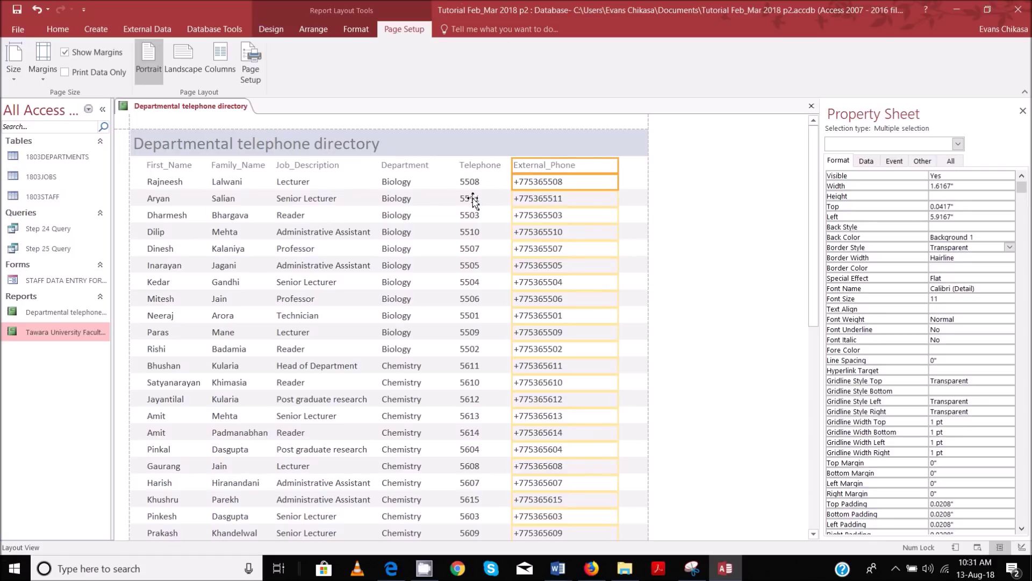
pyautogui.scroll(-1, 328, 301)
pyautogui.scroll(-5, 345, 294)
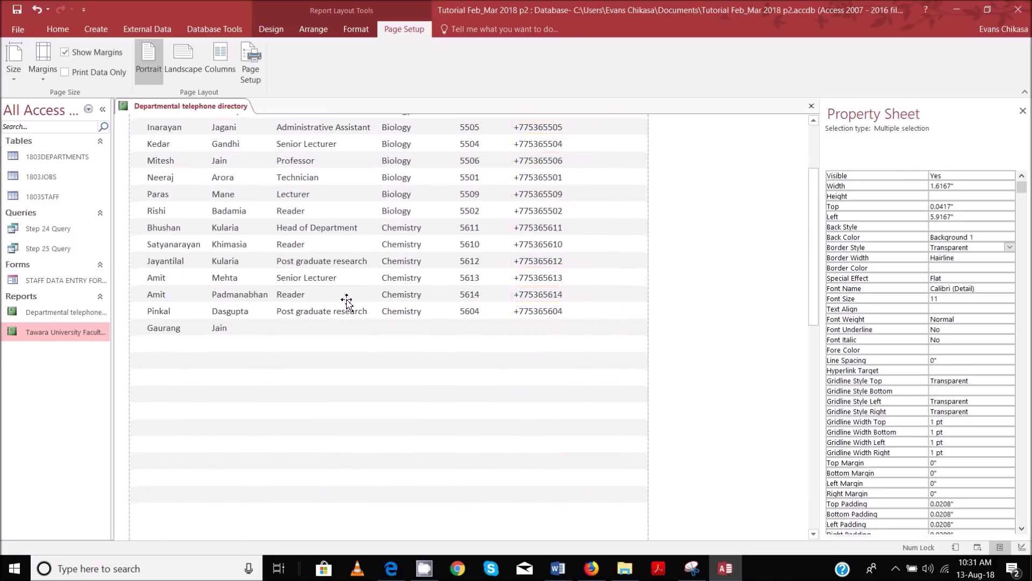
pyautogui.moveTo(391, 569)
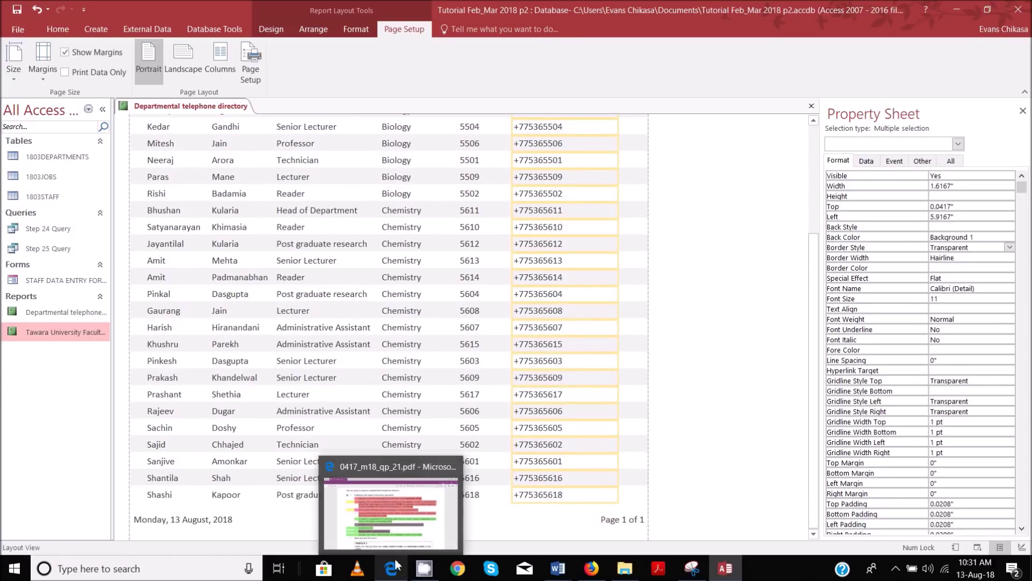
pyautogui.click(394, 534)
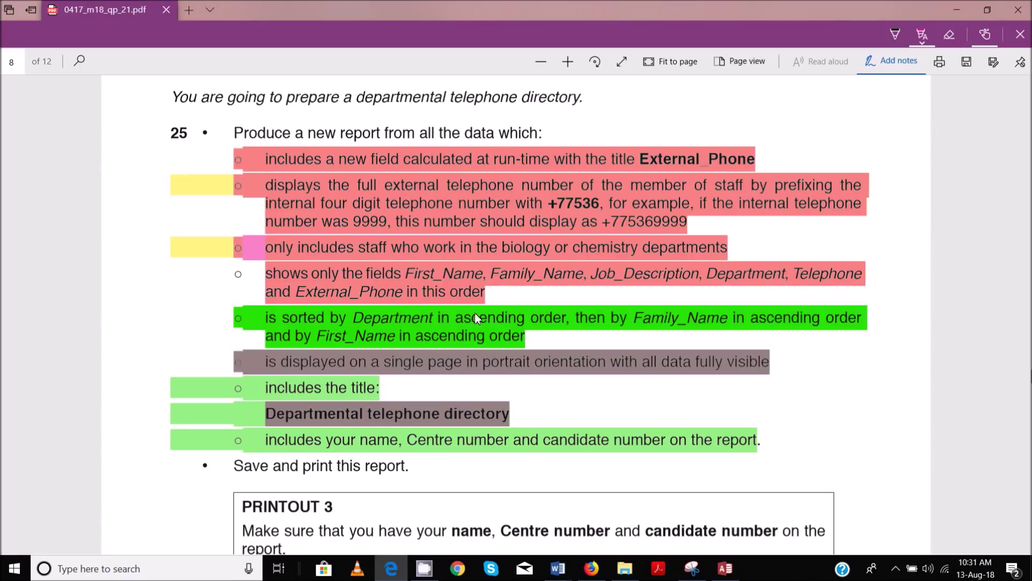
pyautogui.click(726, 568)
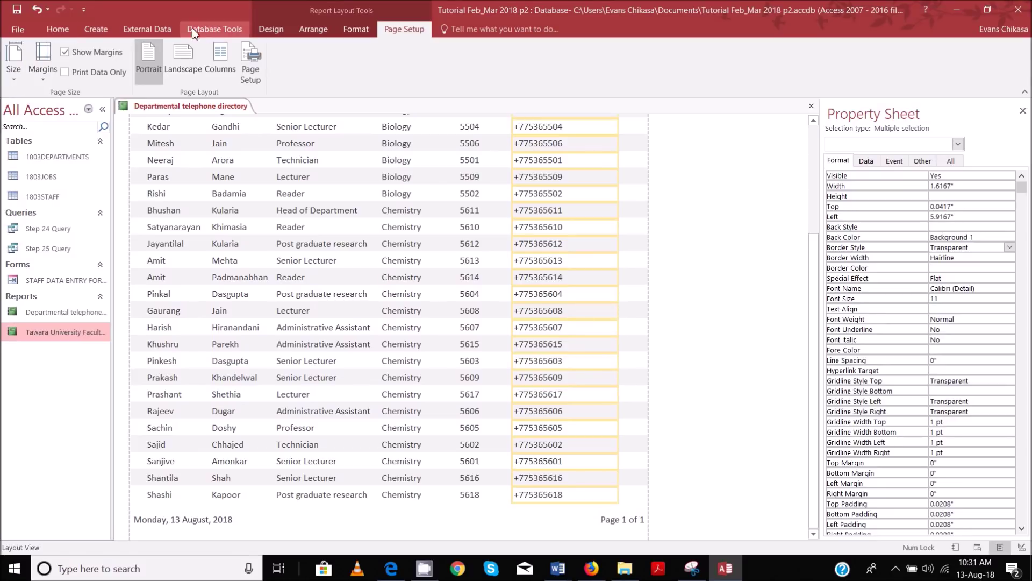
pyautogui.rightClick(58, 313)
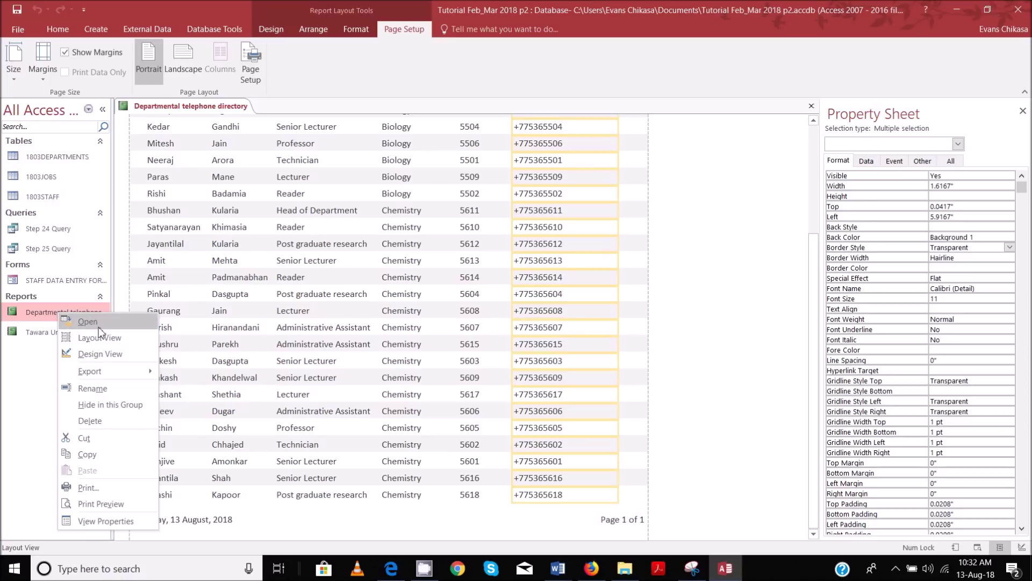
pyautogui.click(99, 353)
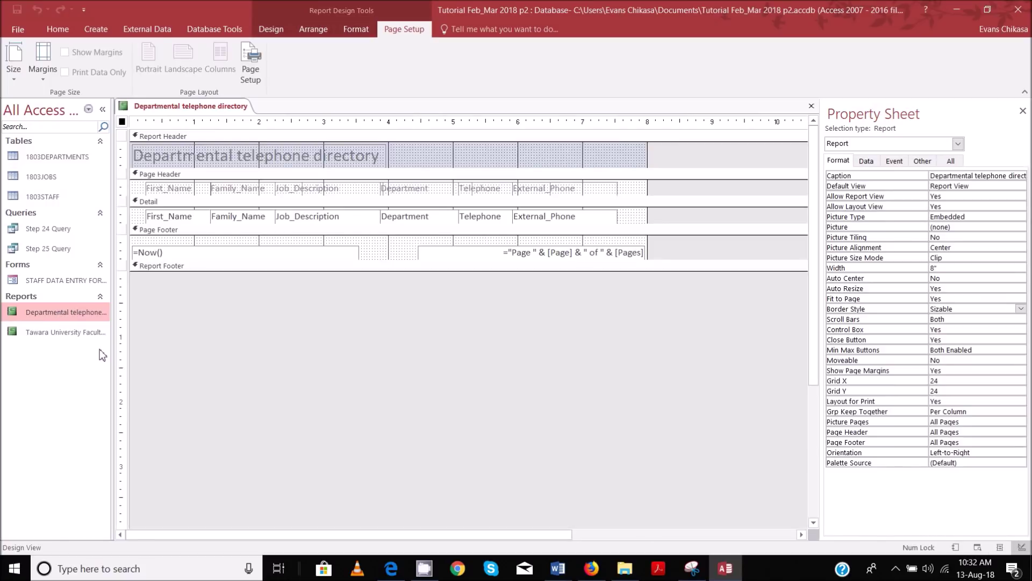
pyautogui.rightClick(59, 315)
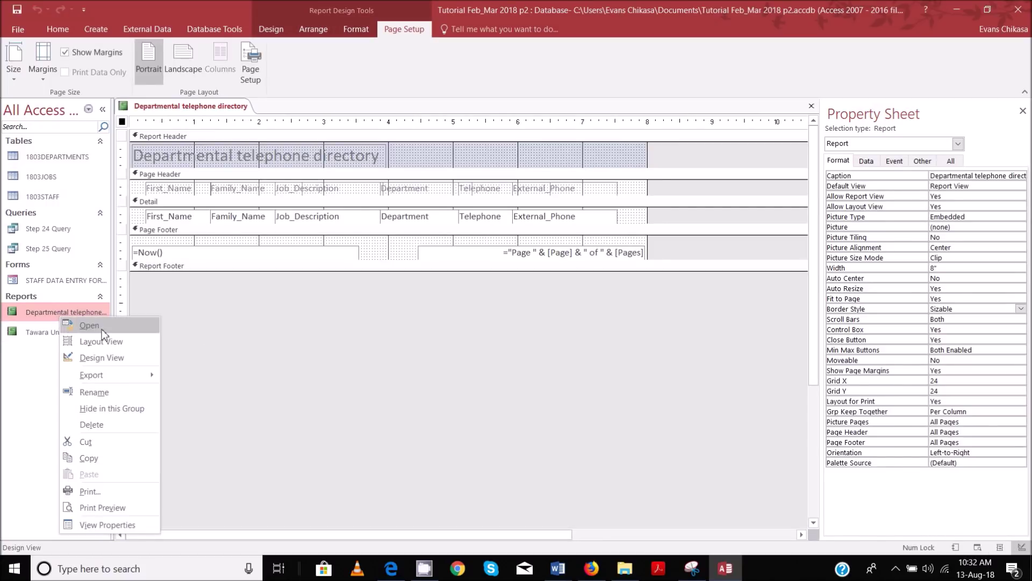
pyautogui.click(111, 340)
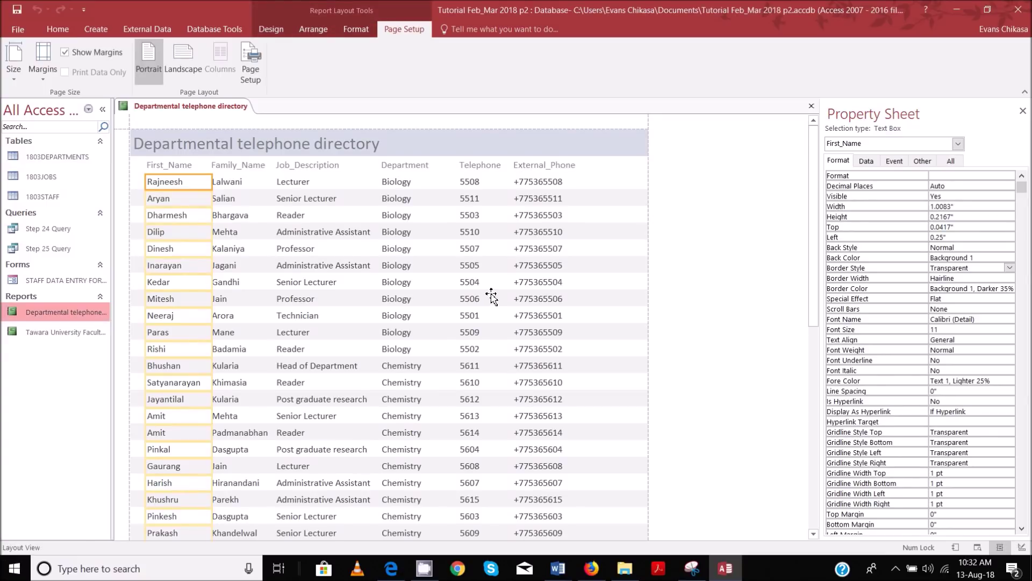
# Step: Open Group, Sort, and Total and add an ascending sort on Department
pyautogui.scroll(-10, 491, 295)
pyautogui.scroll(-1, 621, 212)
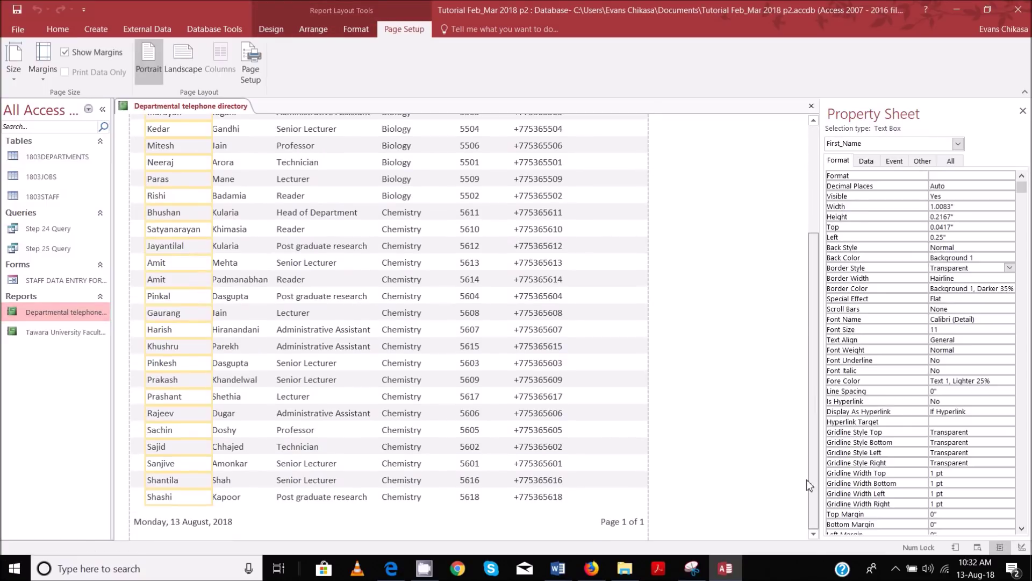
pyautogui.click(140, 29)
pyautogui.click(209, 30)
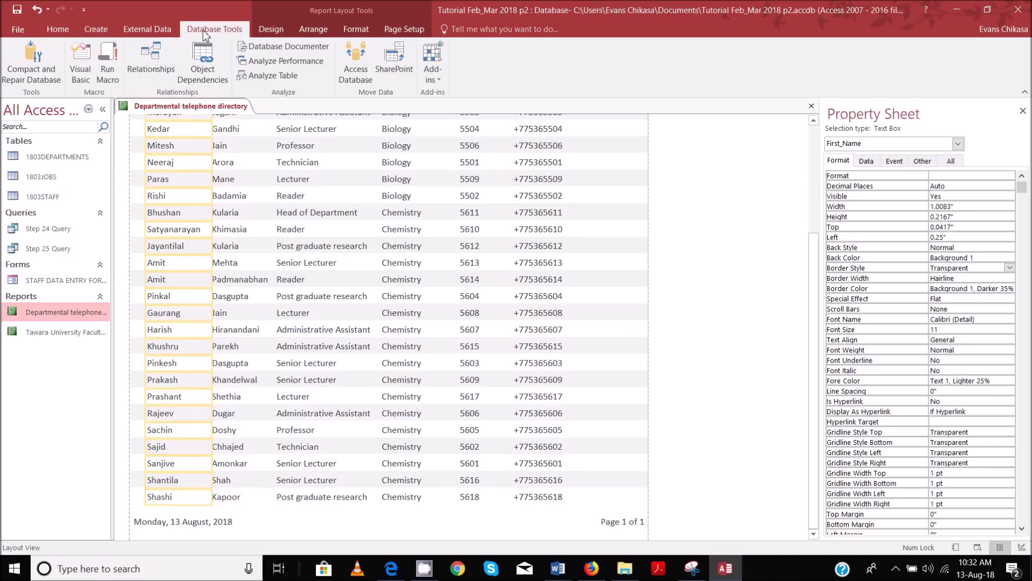
pyautogui.click(271, 29)
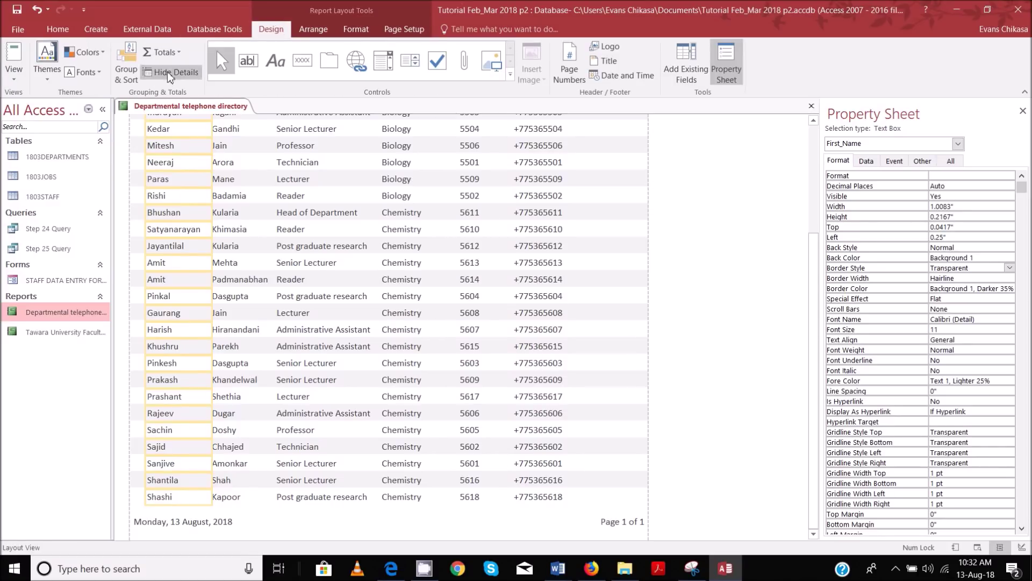
pyautogui.click(127, 70)
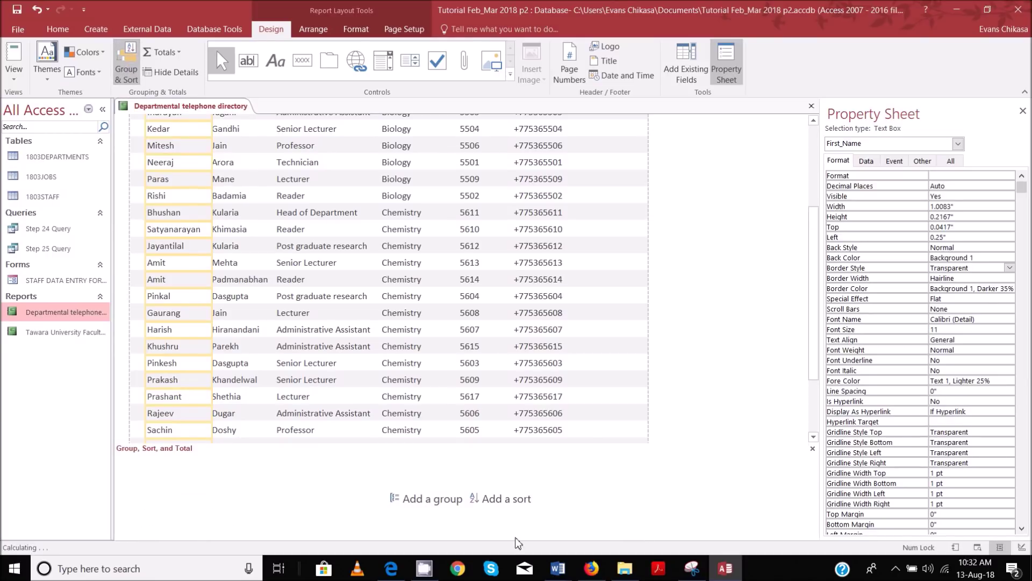
pyautogui.click(502, 499)
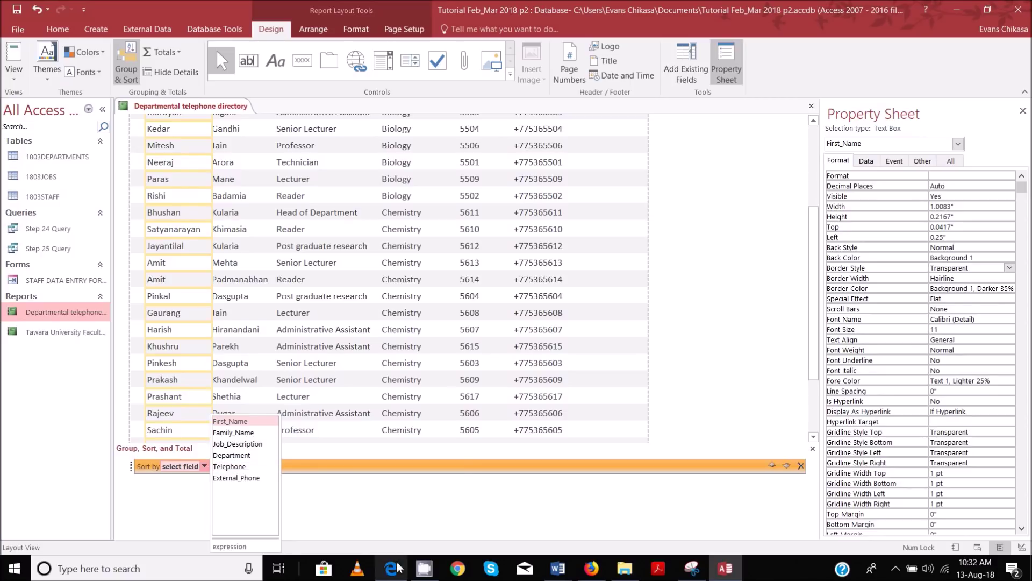
pyautogui.moveTo(395, 567)
pyautogui.moveTo(391, 543)
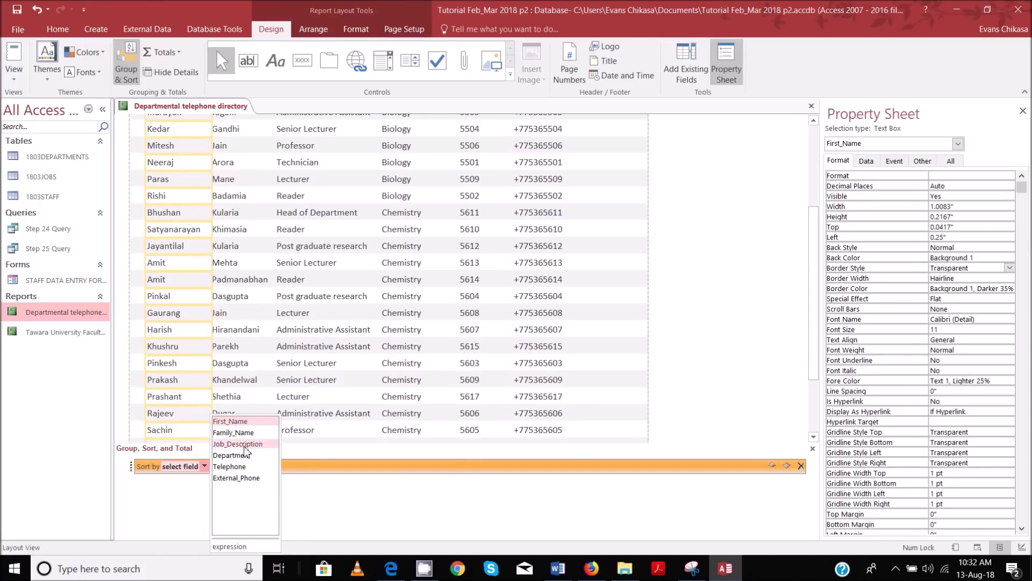
pyautogui.click(236, 456)
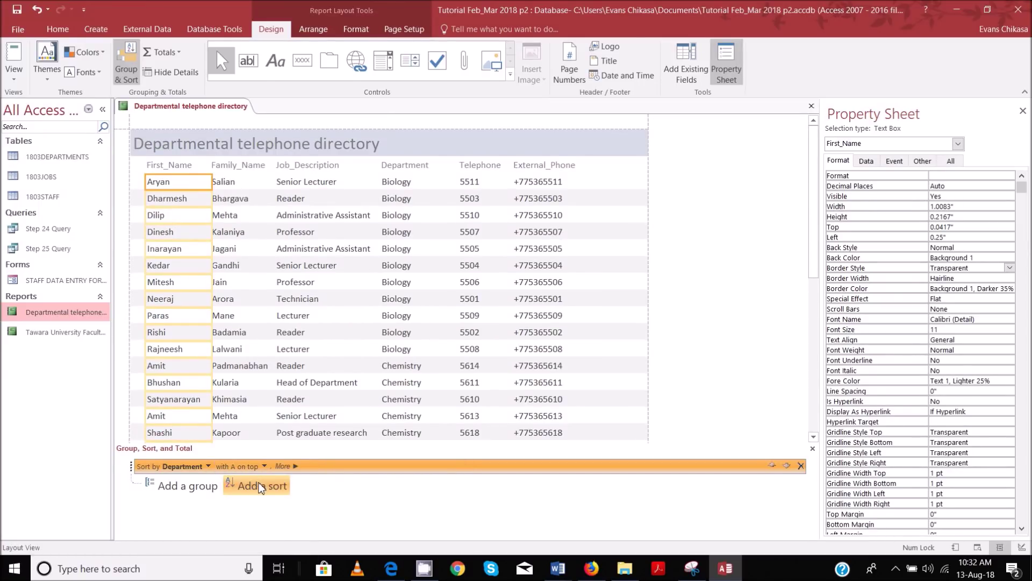
# Step: Add ascending sorts on Family_Name, then First_Name, beneath Department
pyautogui.click(260, 486)
pyautogui.moveTo(391, 568)
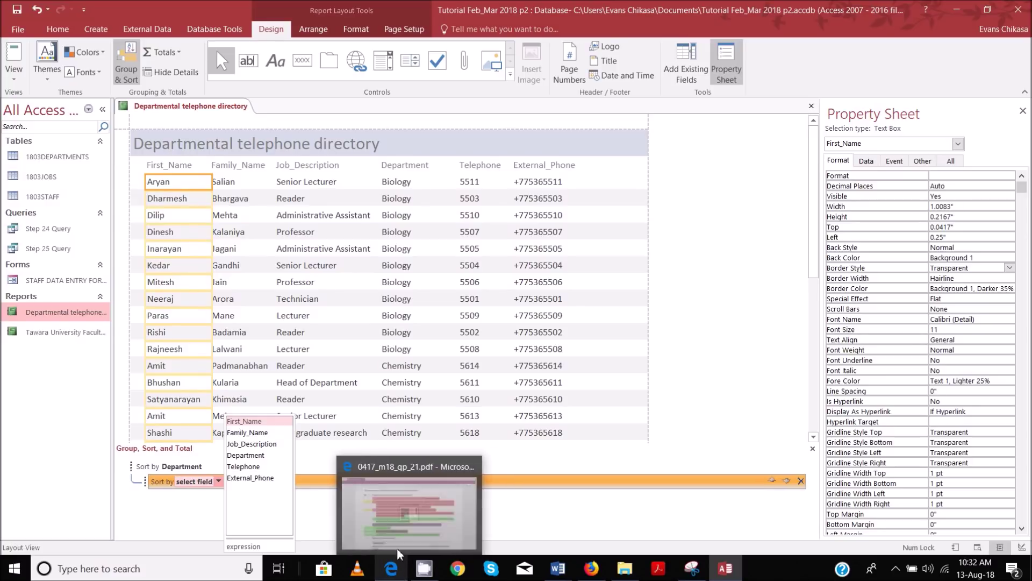
pyautogui.moveTo(400, 525)
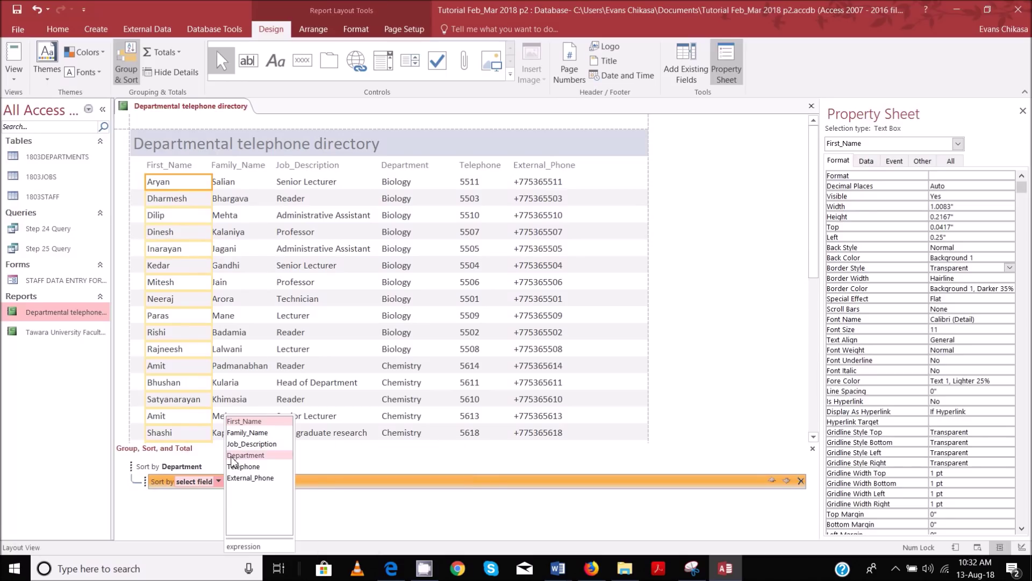
pyautogui.click(247, 433)
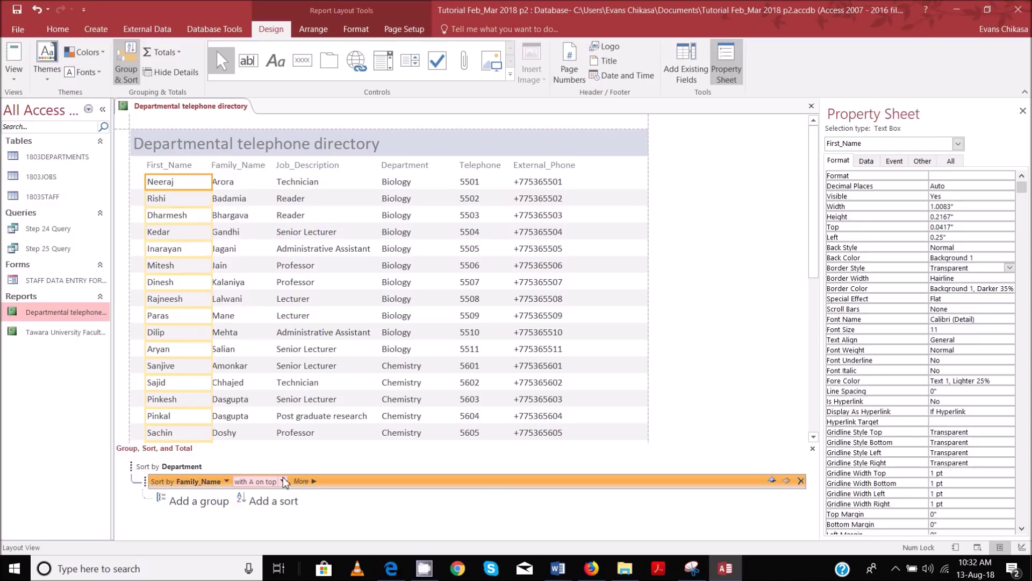
pyautogui.click(286, 510)
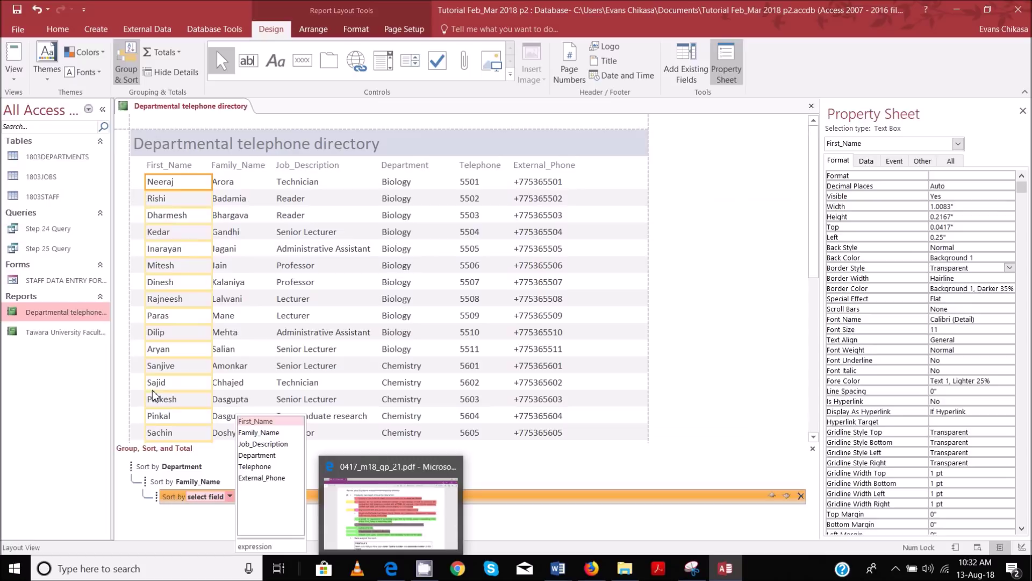
pyautogui.click(260, 422)
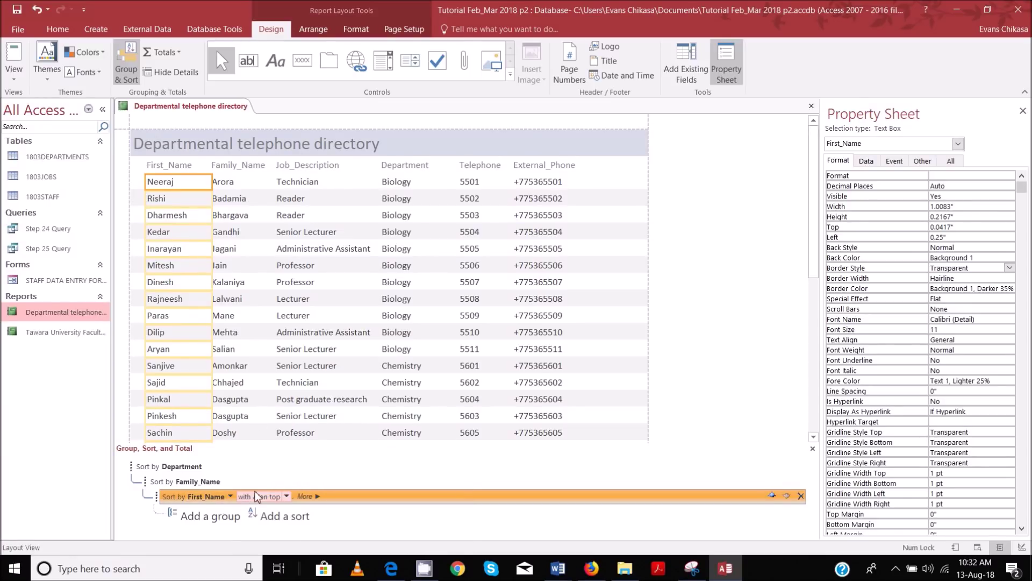
pyautogui.moveTo(435, 574)
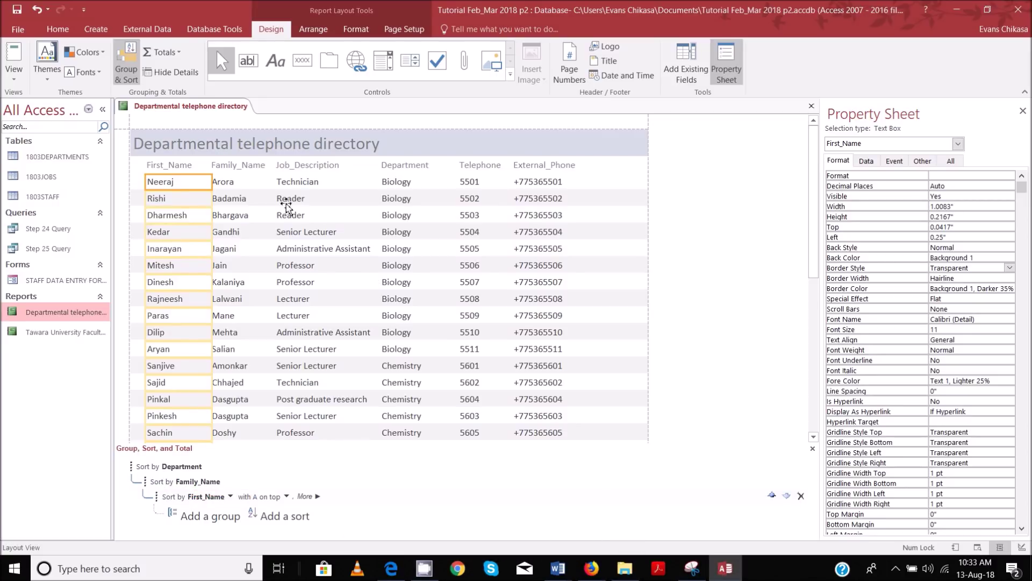
# Step: Recolour the sorting, single-page and candidate-details highlights grey in the exam PDF, then return to Access
pyautogui.click(377, 500)
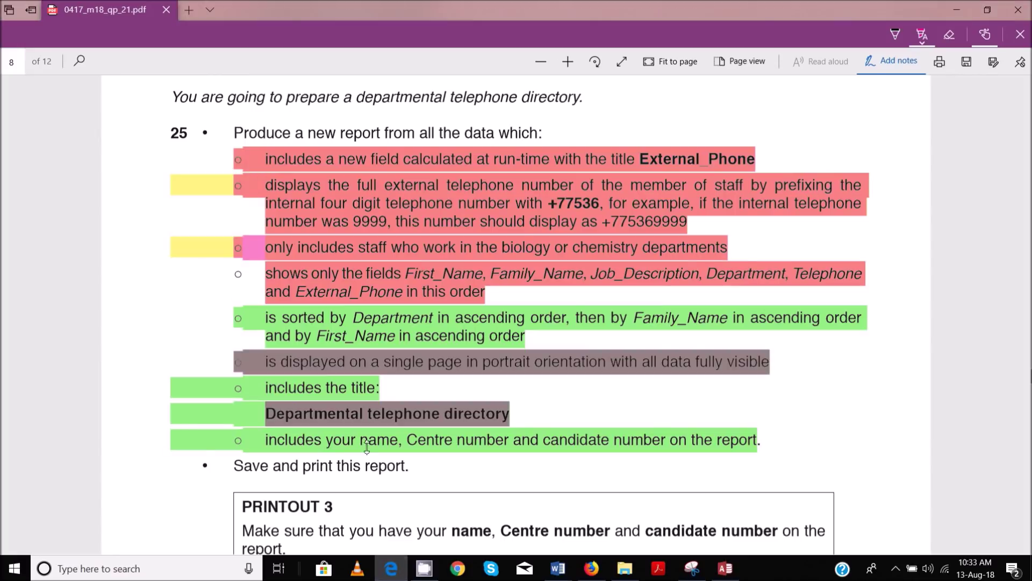
pyautogui.moveTo(258, 320); pyautogui.dragTo(529, 337)
pyautogui.moveTo(263, 391); pyautogui.dragTo(379, 394)
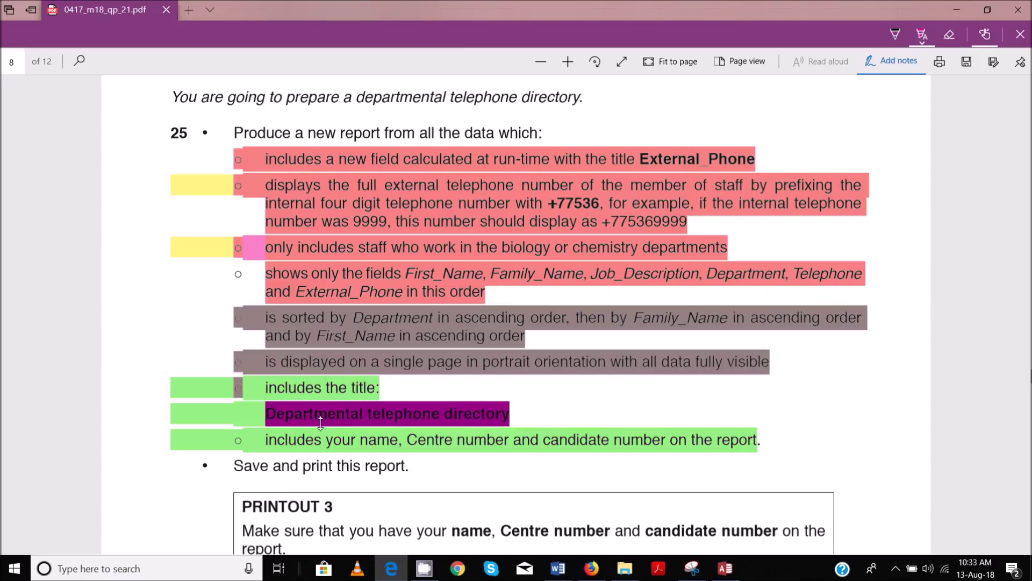
pyautogui.moveTo(269, 444); pyautogui.dragTo(355, 443)
pyautogui.moveTo(468, 442); pyautogui.dragTo(756, 440)
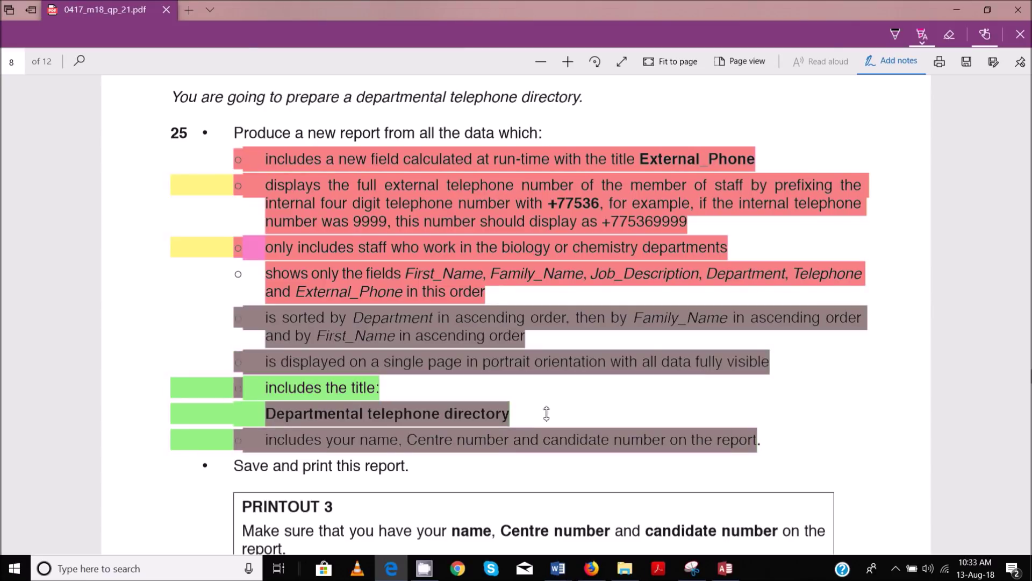
pyautogui.moveTo(725, 569)
pyautogui.click(706, 534)
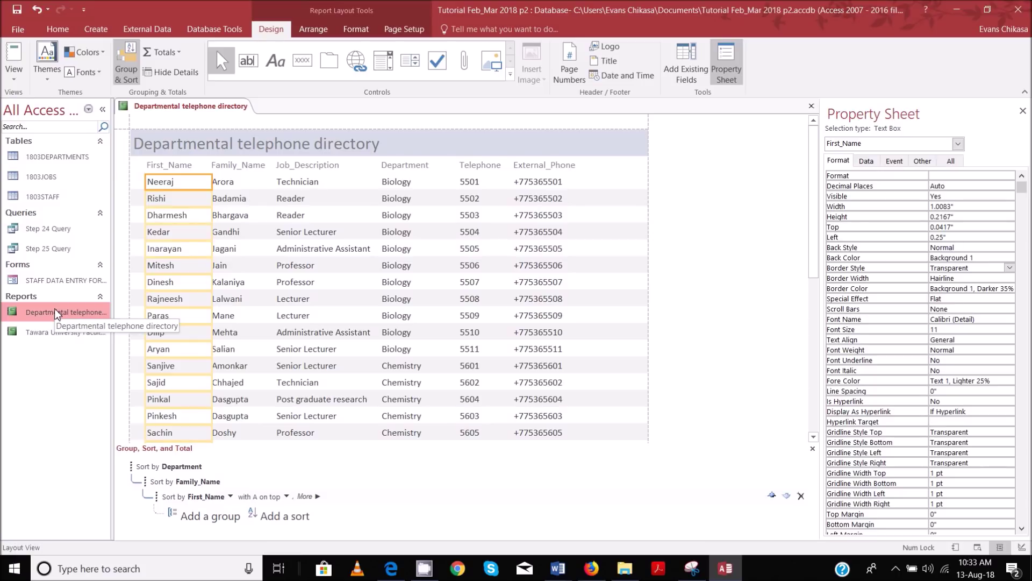
# Step: Switch the report to Design View and make the Report Footer taller
pyautogui.click(16, 81)
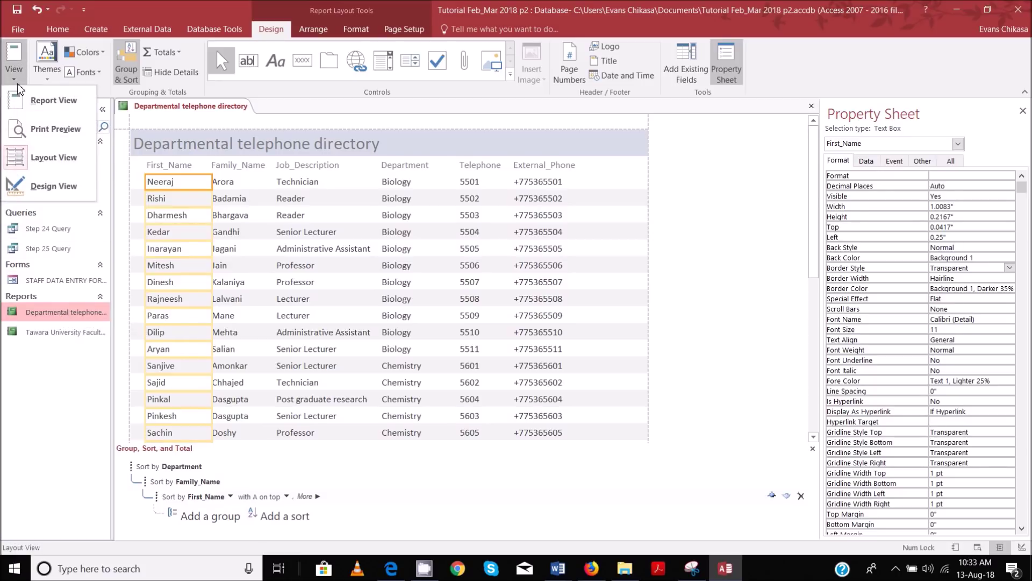
pyautogui.click(43, 187)
pyautogui.moveTo(240, 271); pyautogui.dragTo(260, 314)
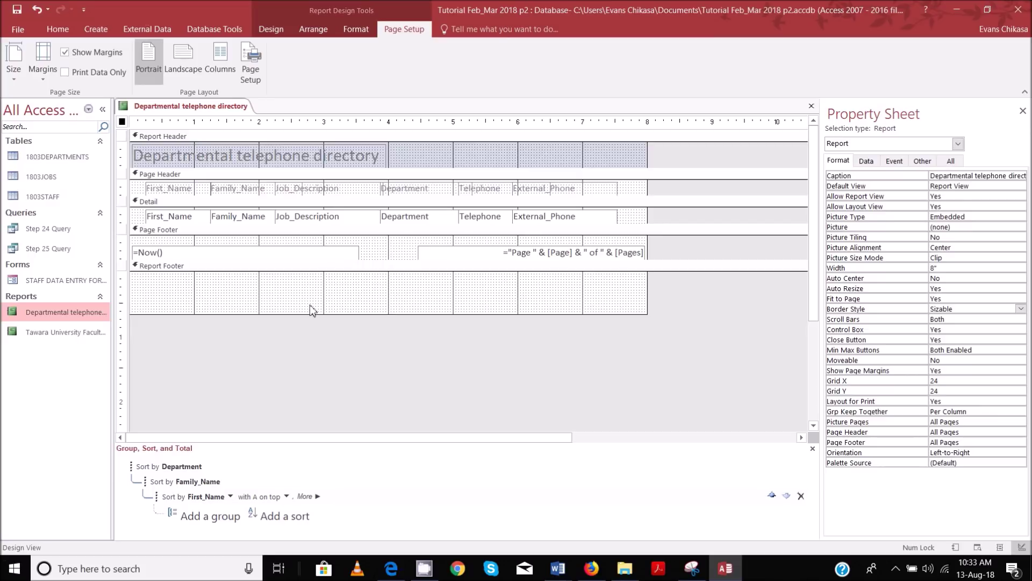
# Step: Draw a Report Footer label holding the candidate's name, centre number and candidate number
pyautogui.click(95, 30)
pyautogui.click(206, 30)
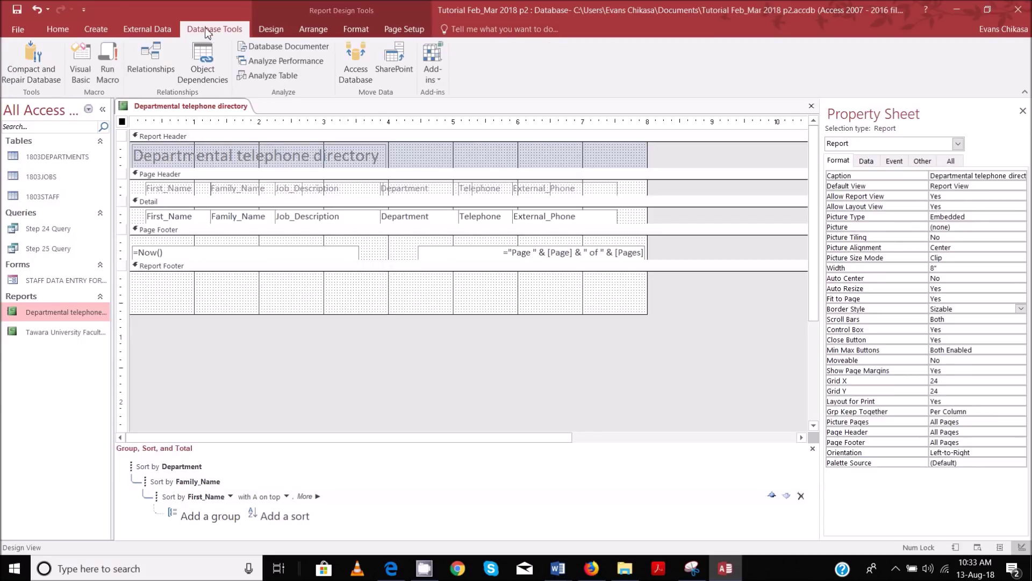
pyautogui.click(271, 29)
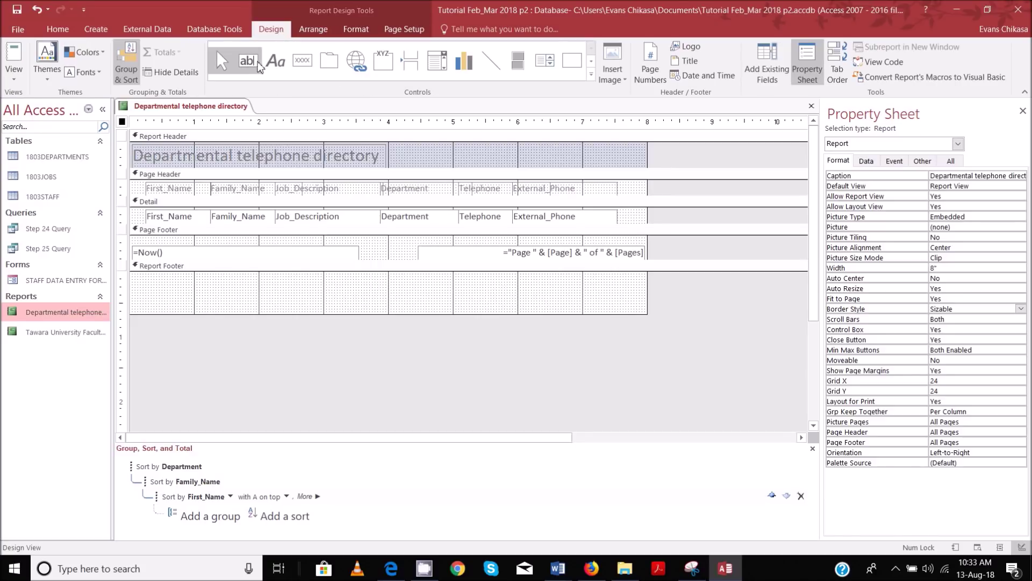
pyautogui.click(275, 61)
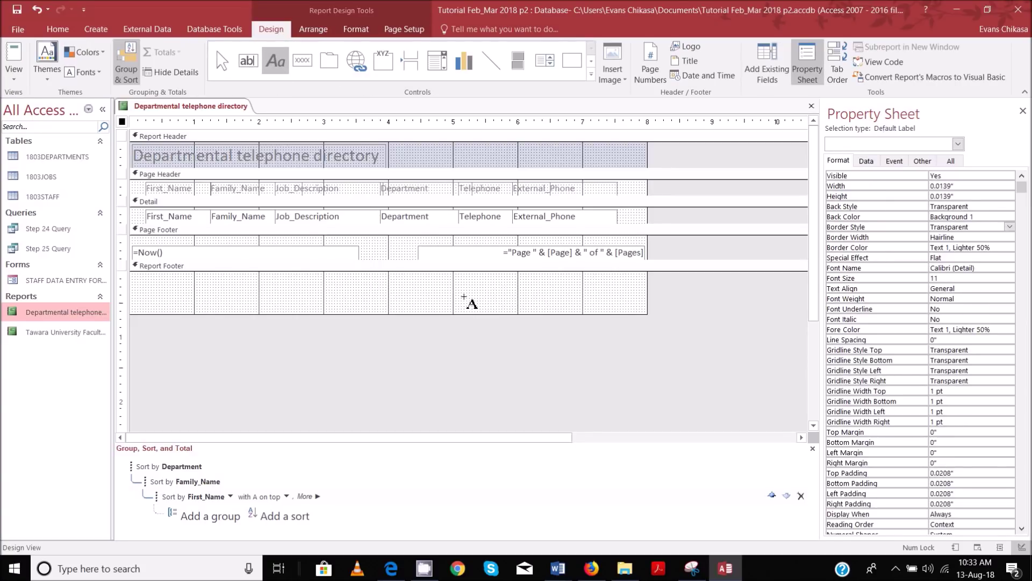
pyautogui.moveTo(144, 279); pyautogui.dragTo(314, 294)
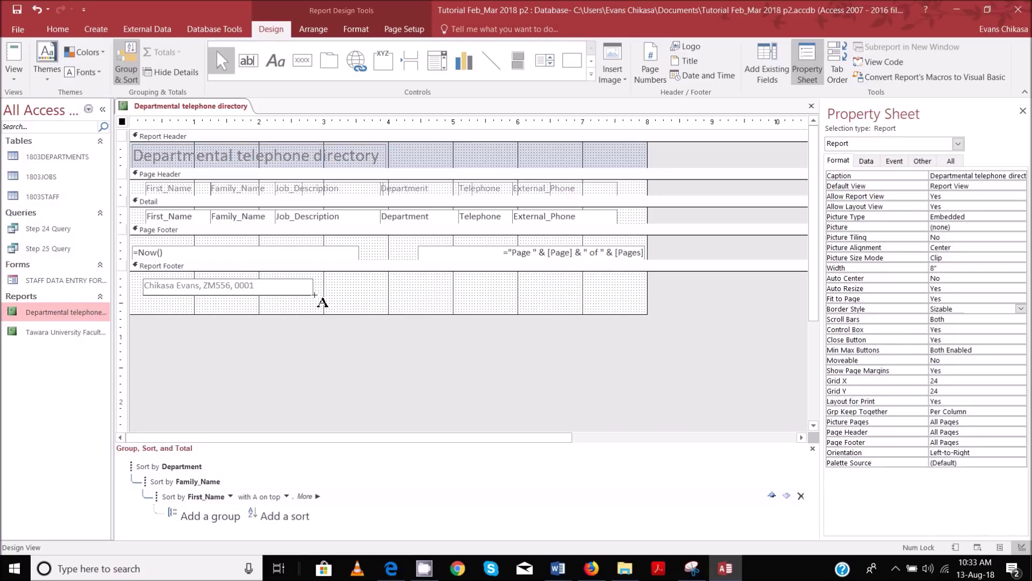
pyautogui.click(338, 284)
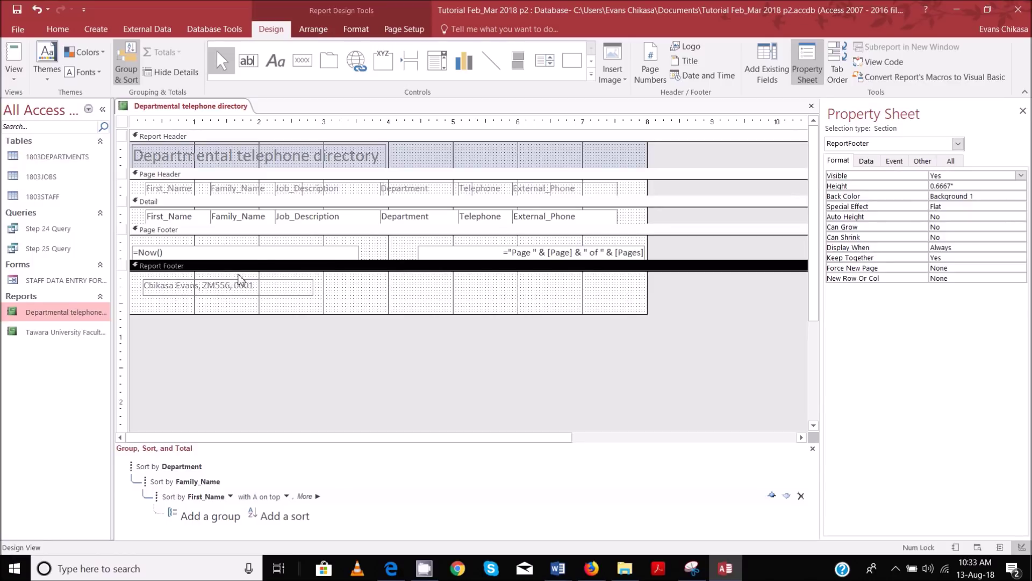
# Step: Delete the =Now() and page-number boxes, collapse the Page Footer, then view Print Preview
pyautogui.click(279, 251)
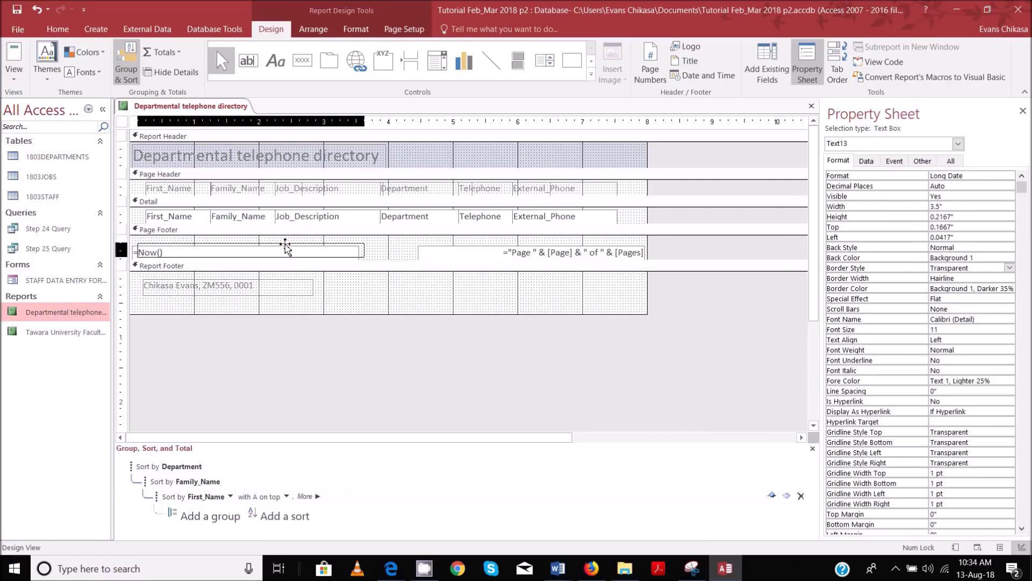
pyautogui.moveTo(279, 251); pyautogui.dragTo(285, 247)
pyautogui.press('Delete')
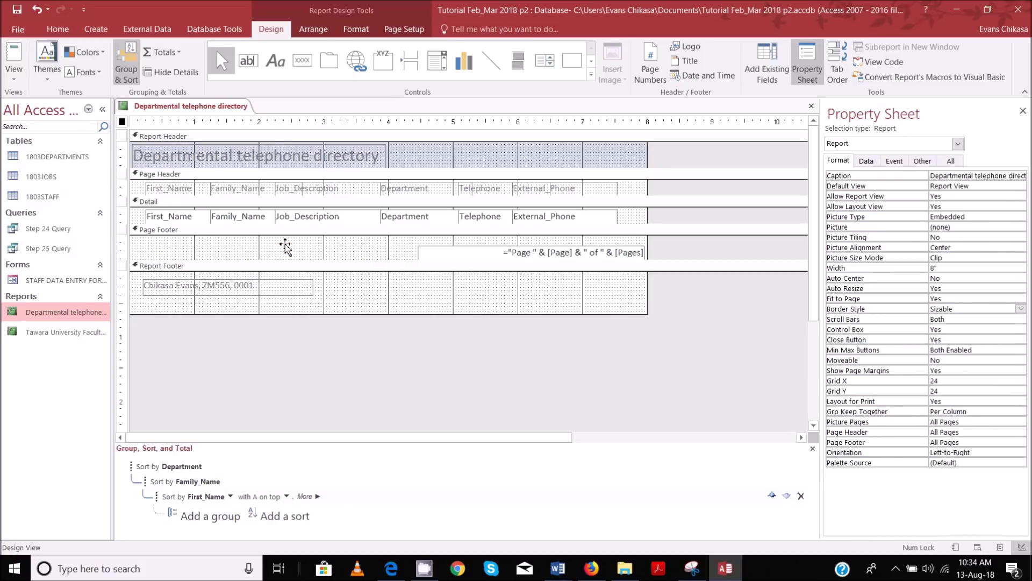
pyautogui.click(517, 253)
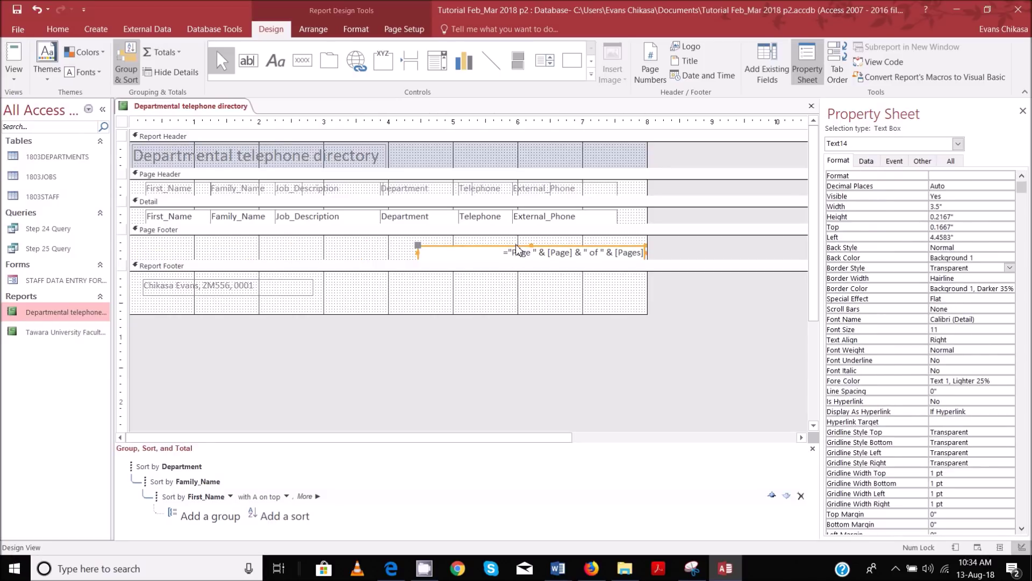
pyautogui.press('Delete')
pyautogui.moveTo(475, 272); pyautogui.dragTo(475, 221)
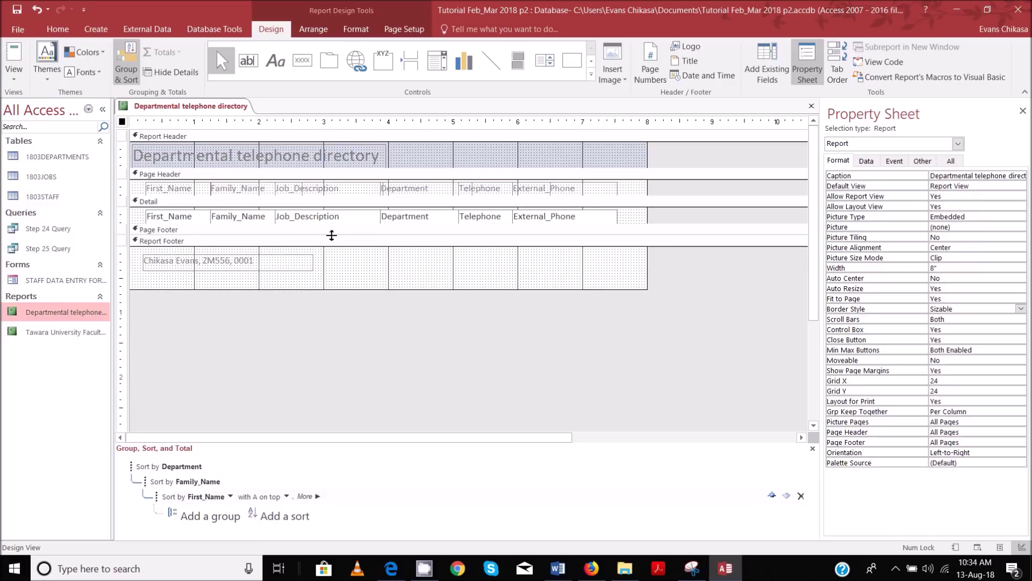
pyautogui.click(6, 60)
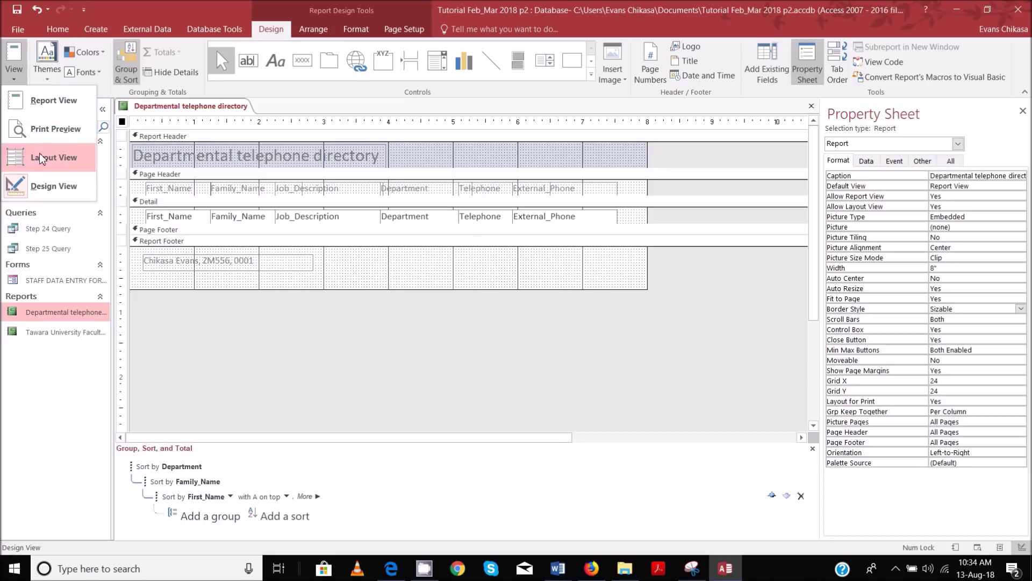
pyautogui.click(55, 129)
# Step: Scroll through the print preview to confirm every row and the candidate-details footer fit one portrait page
pyautogui.scroll(-5, 586, 318)
pyautogui.scroll(-3, 584, 323)
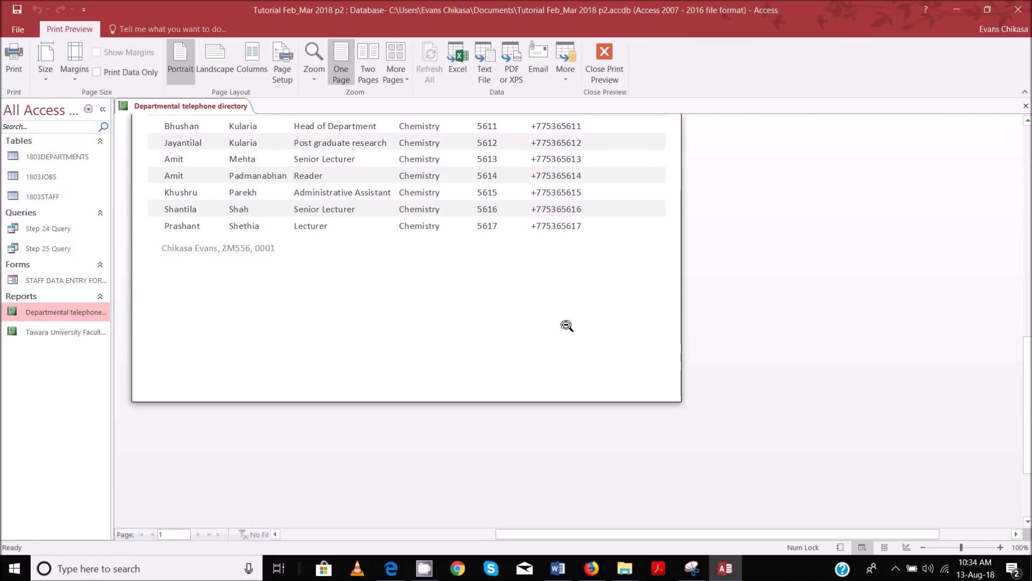
pyautogui.scroll(4, 252, 247)
pyautogui.scroll(5, 463, 349)
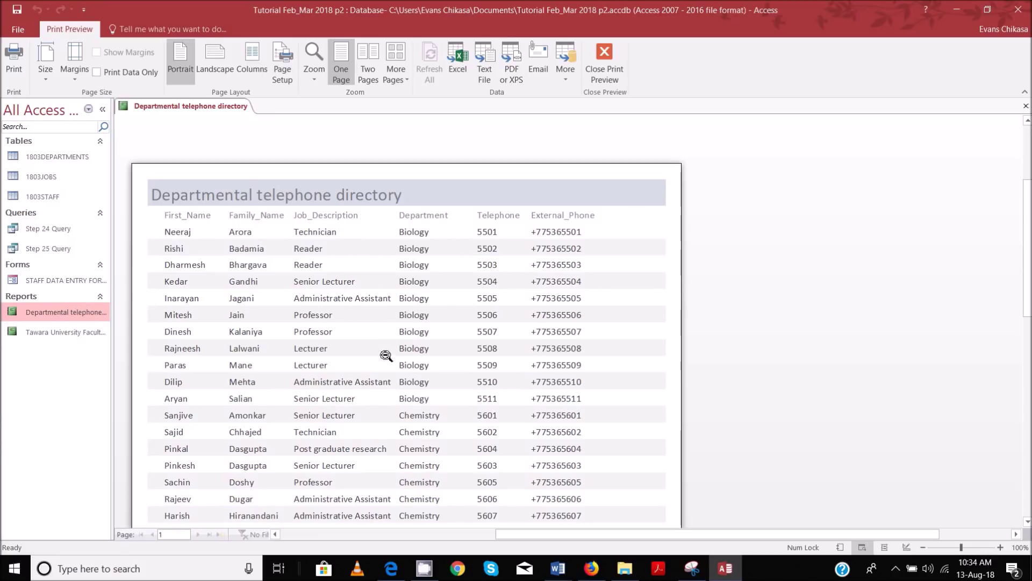
pyautogui.scroll(-5, 376, 354)
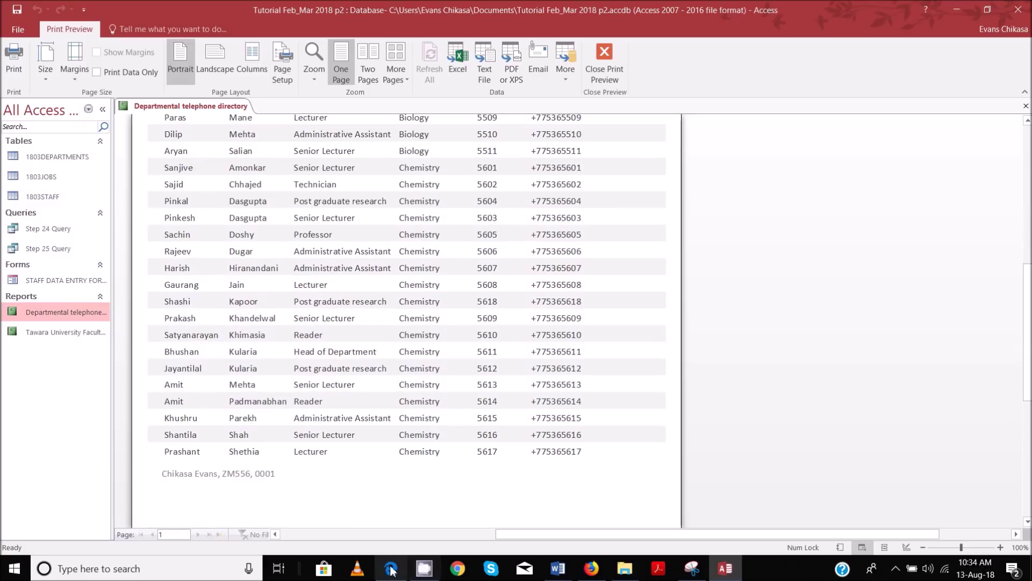
# Step: In the exam PDF, highlight 'Save and print this report.' and the PRINTOUT 3 note in pink
pyautogui.click(391, 569)
pyautogui.scroll(-5, 307, 245)
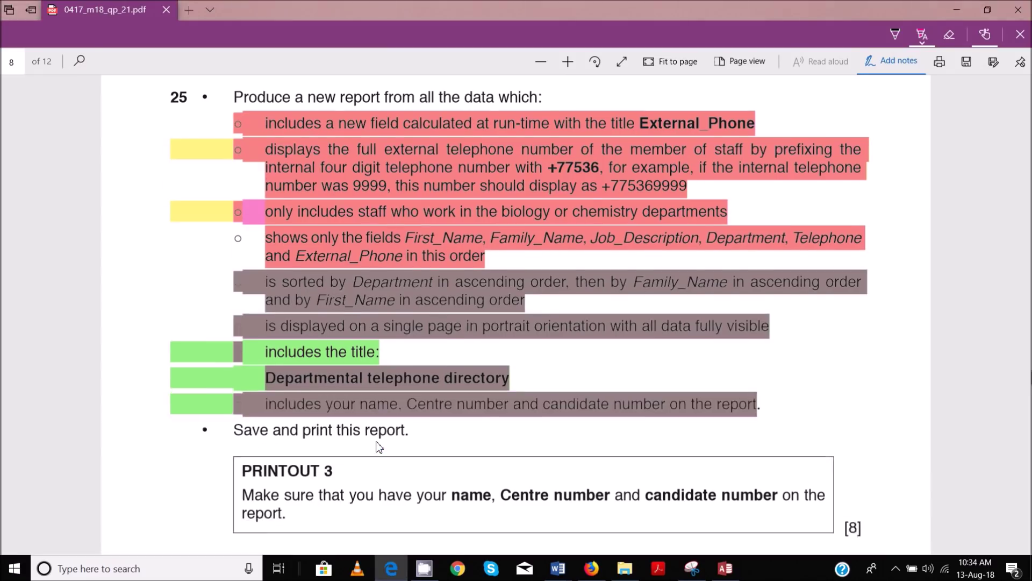
pyautogui.moveTo(235, 178); pyautogui.dragTo(405, 178)
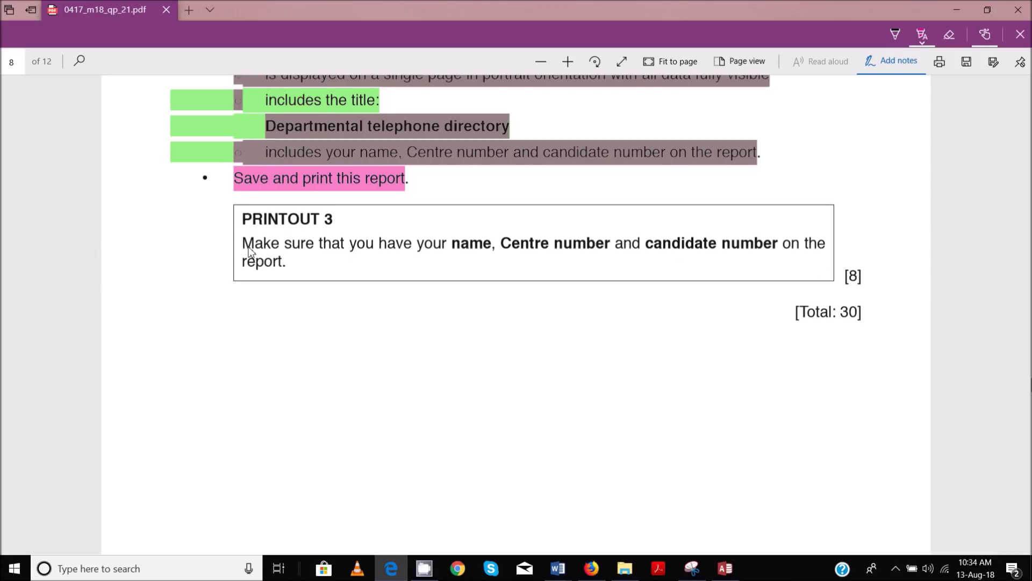
pyautogui.moveTo(248, 251); pyautogui.dragTo(321, 265)
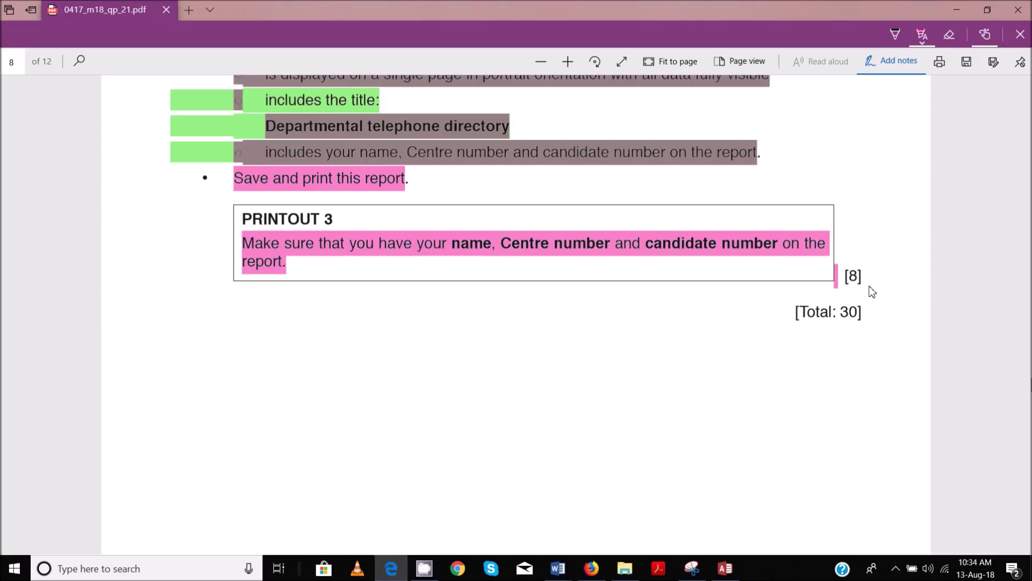